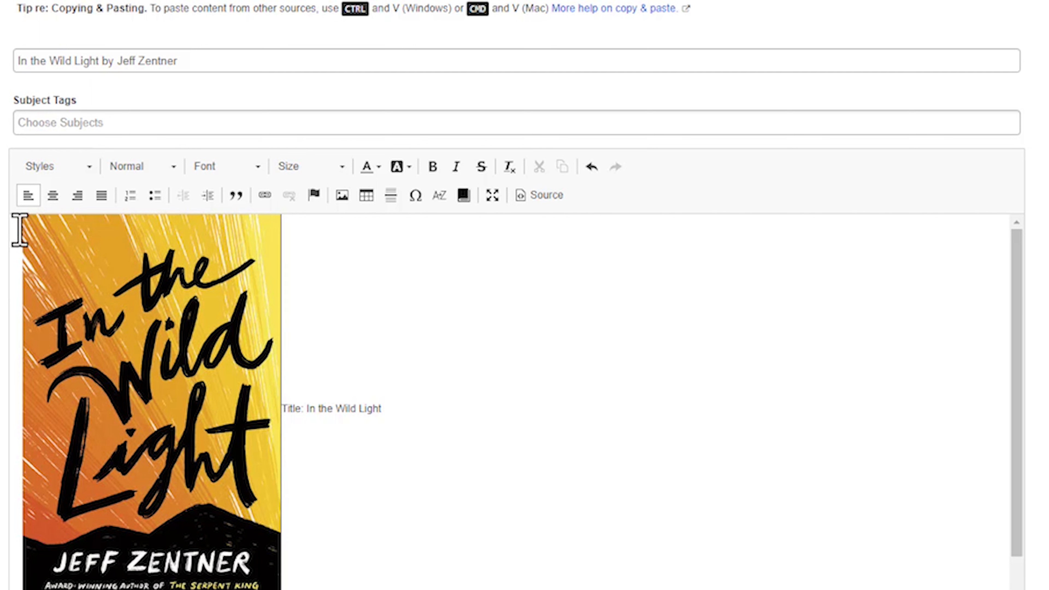
Open the book cover's image properties and set its horizontal and vertical spacing to 5.
double_click(150, 384)
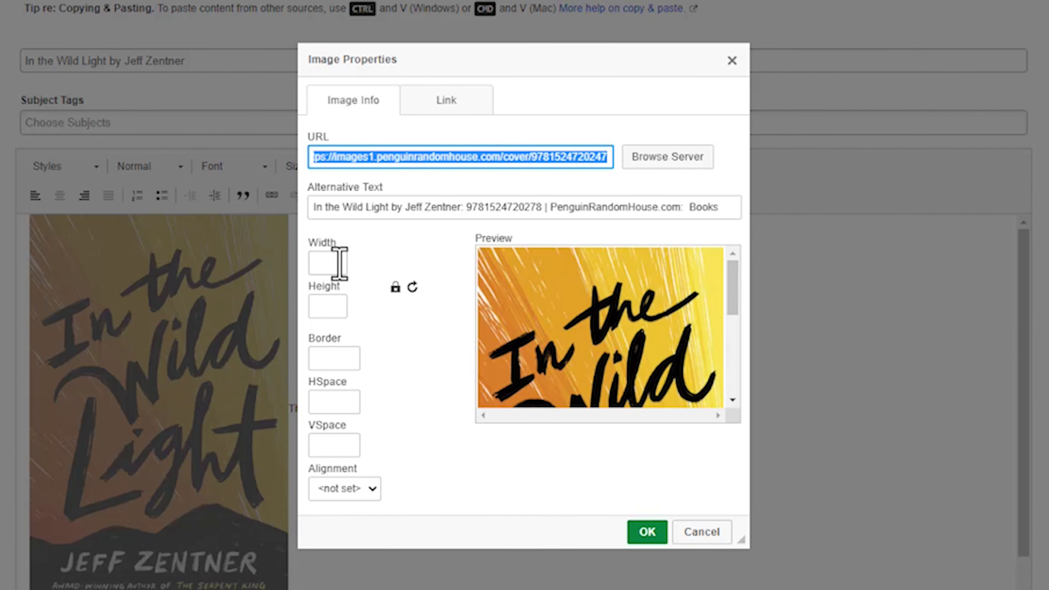
click(350, 403)
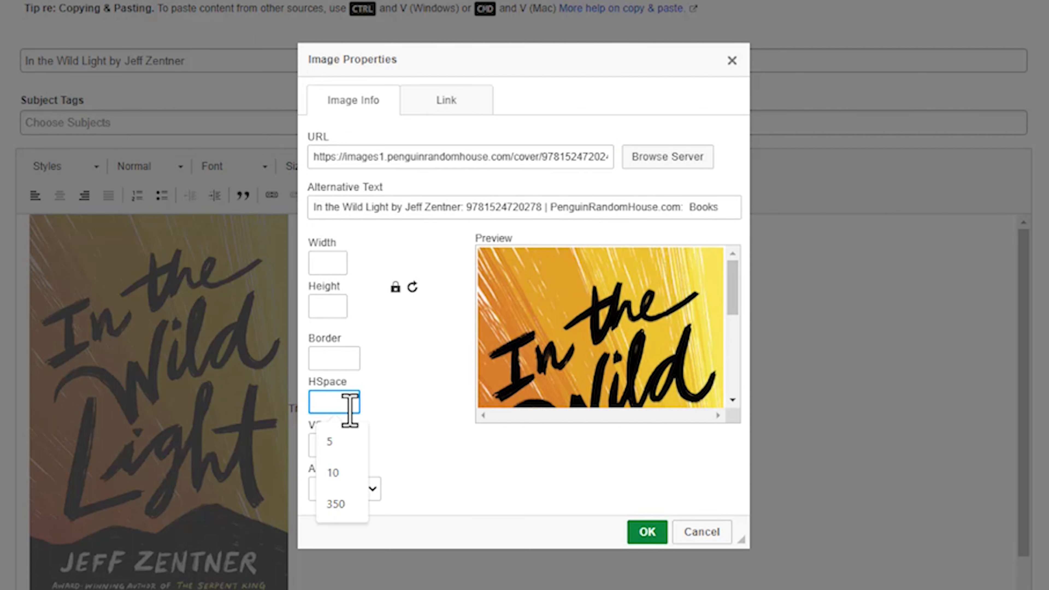
text(5)
click(344, 446)
text(5)
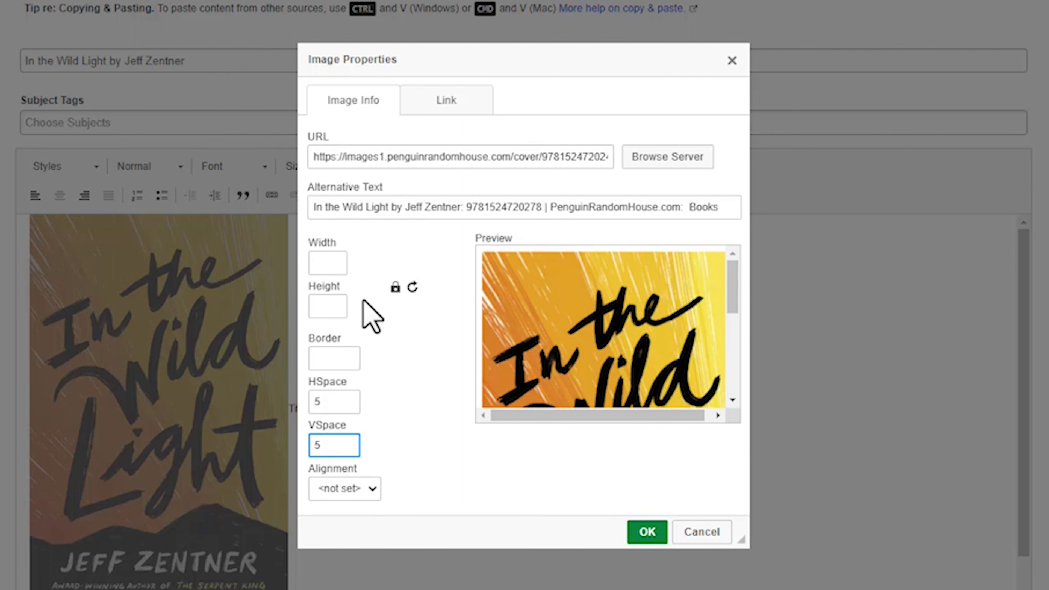
Set the cover image's width to 300 with left alignment and apply the properties.
click(336, 264)
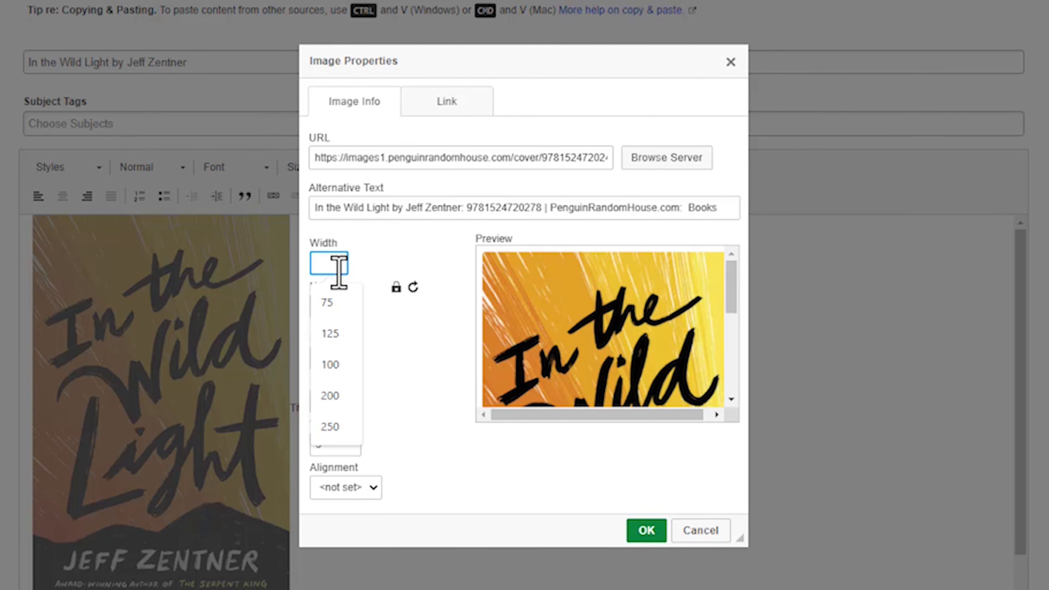
text(300)
click(387, 401)
click(364, 490)
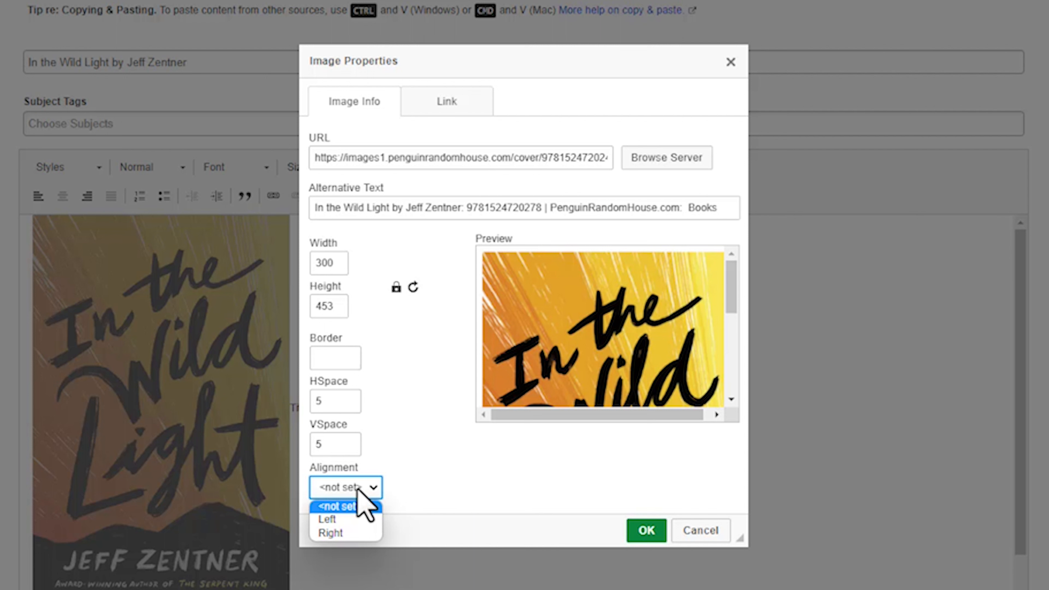
click(344, 520)
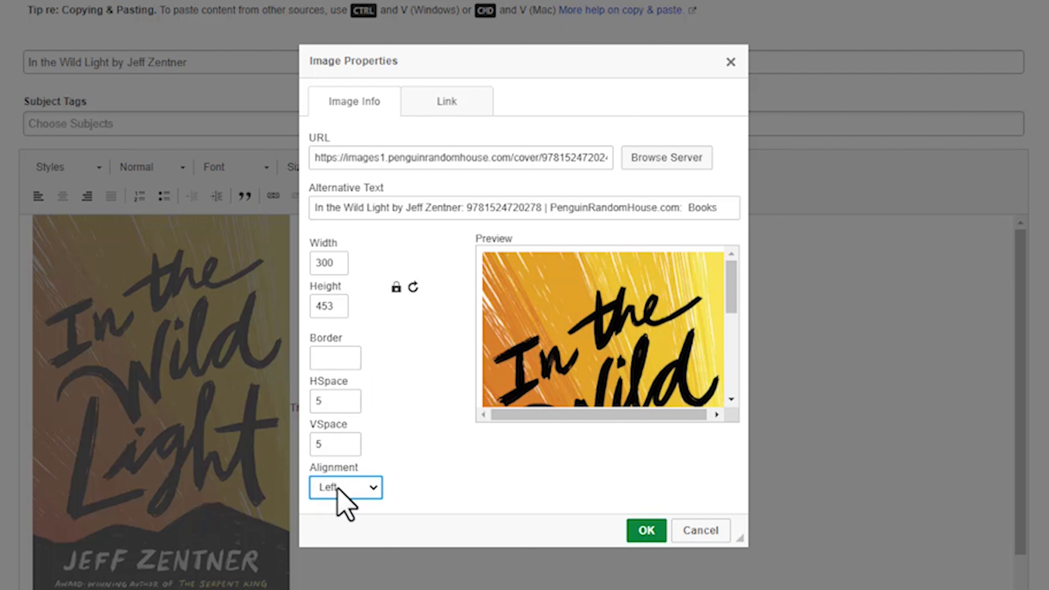
click(661, 534)
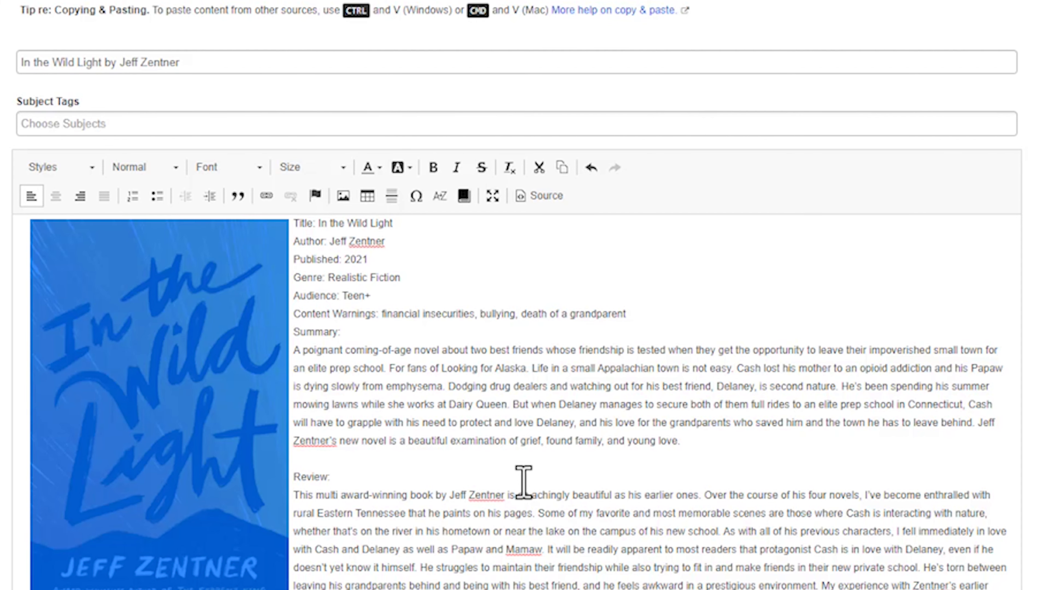
Start inserting an image at the Review heading and upload Screenshot 2022-10-02 124825.jpg from the desktop, overwriting the existing library copy.
click(524, 482)
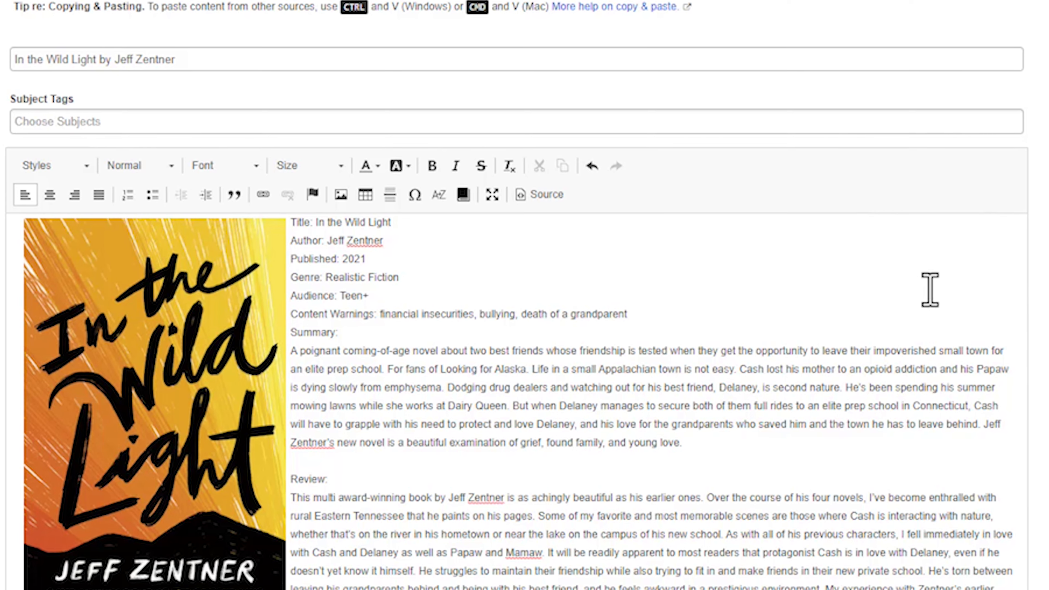
click(338, 195)
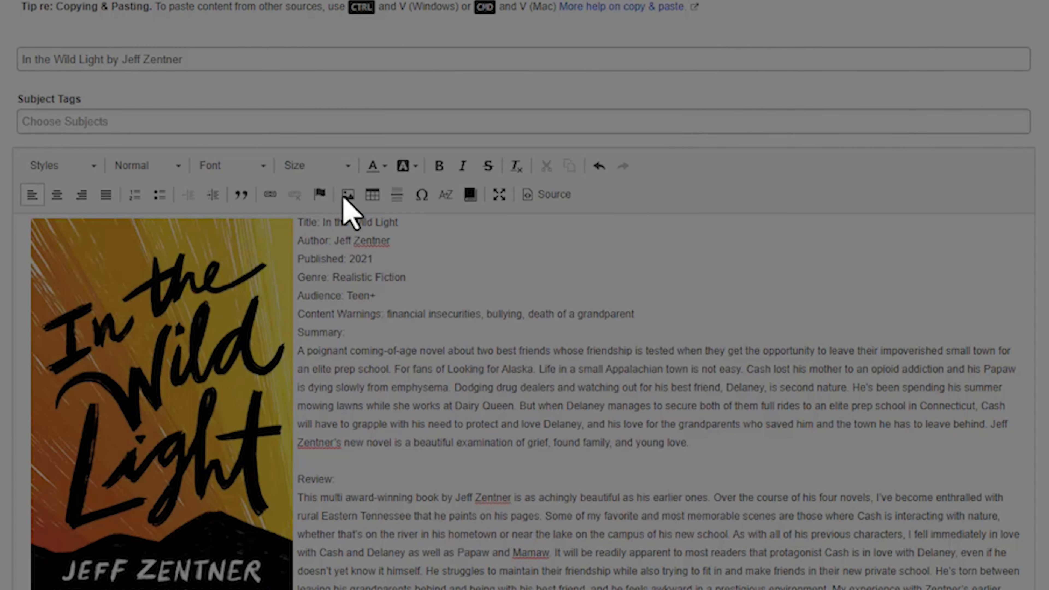
click(689, 159)
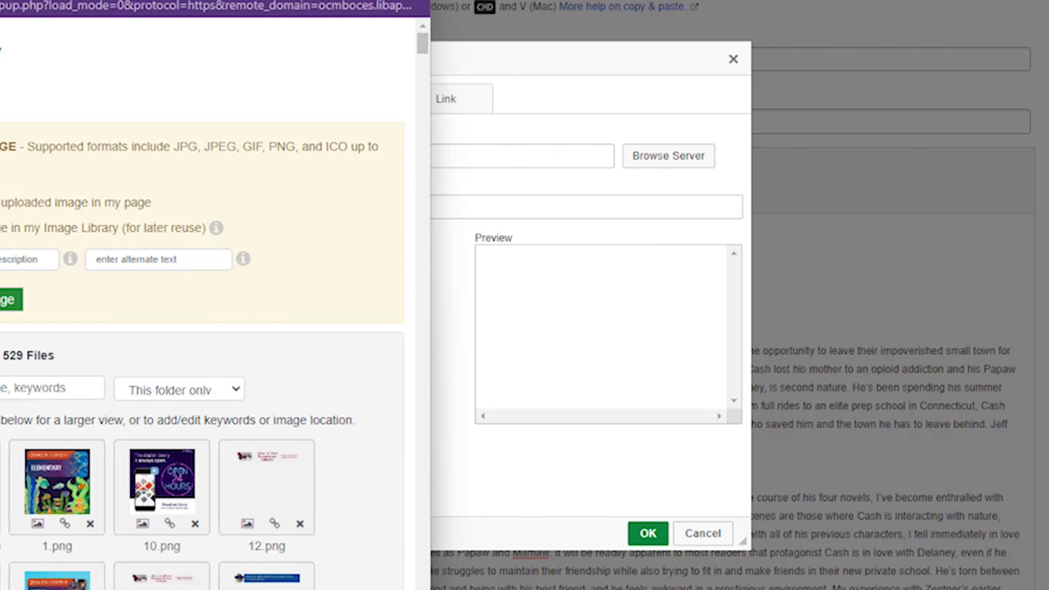
click(12, 299)
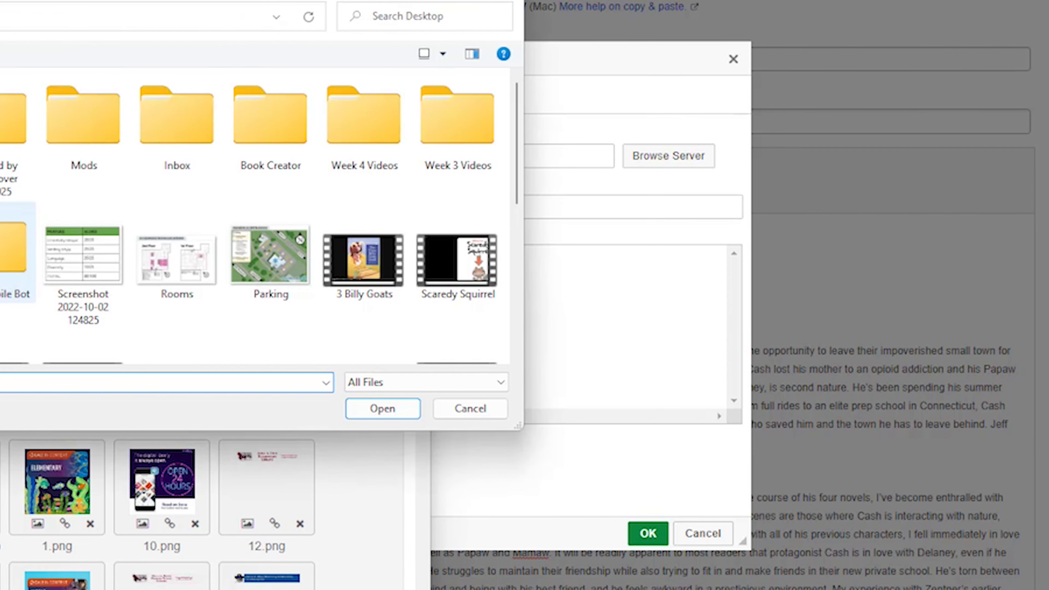
click(73, 253)
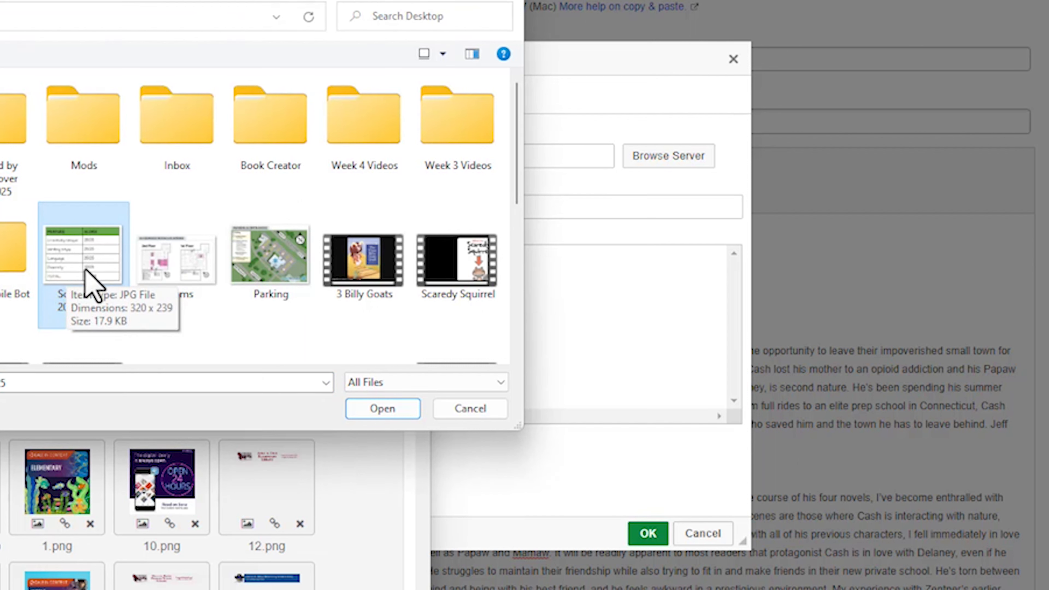
click(381, 409)
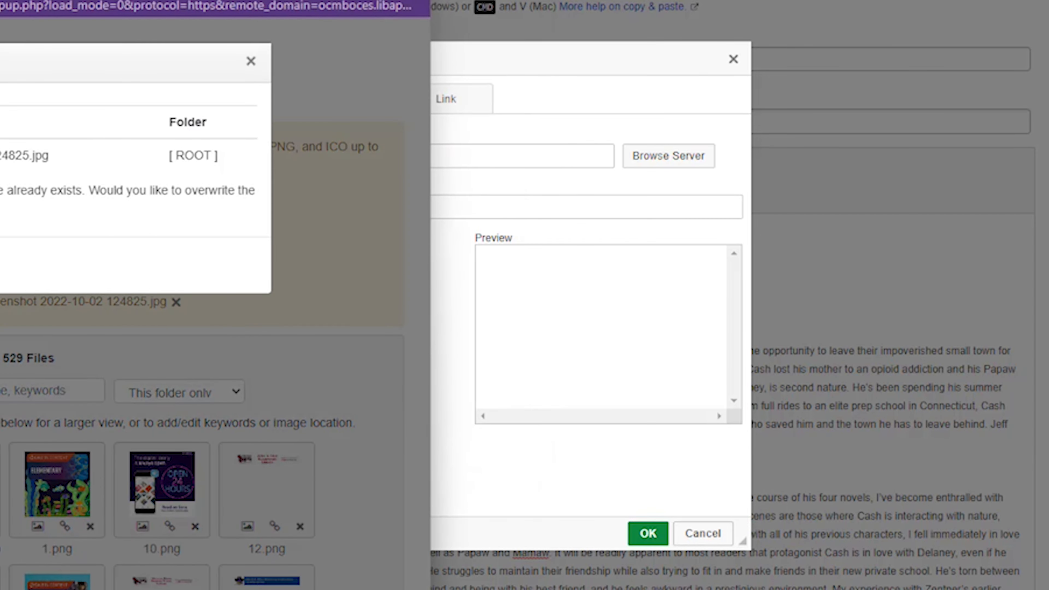
click(1, 265)
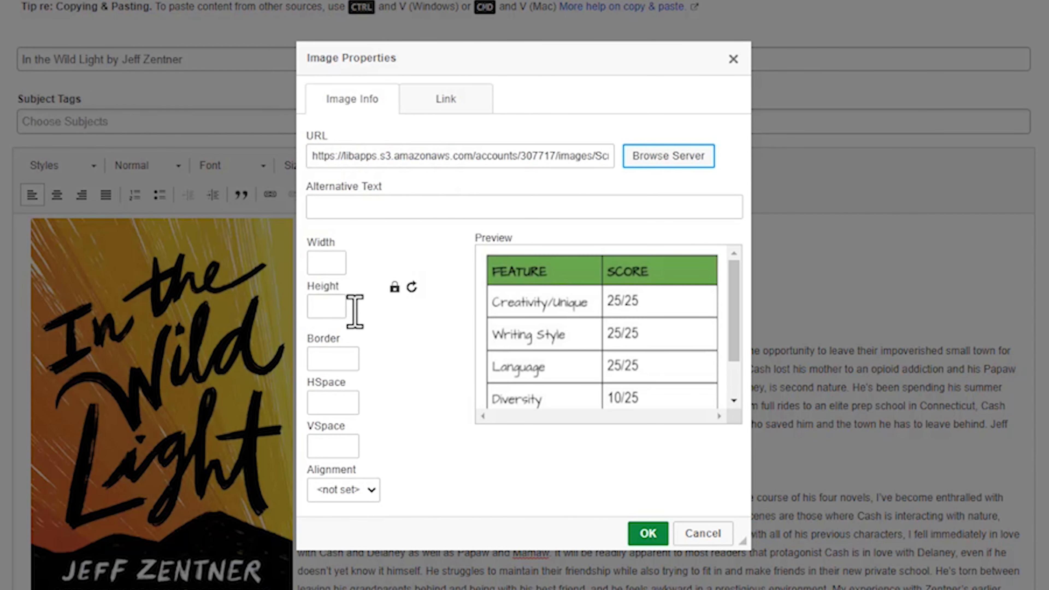
Set the score table image's width to 200 and its horizontal and vertical spacing to 5.
click(323, 267)
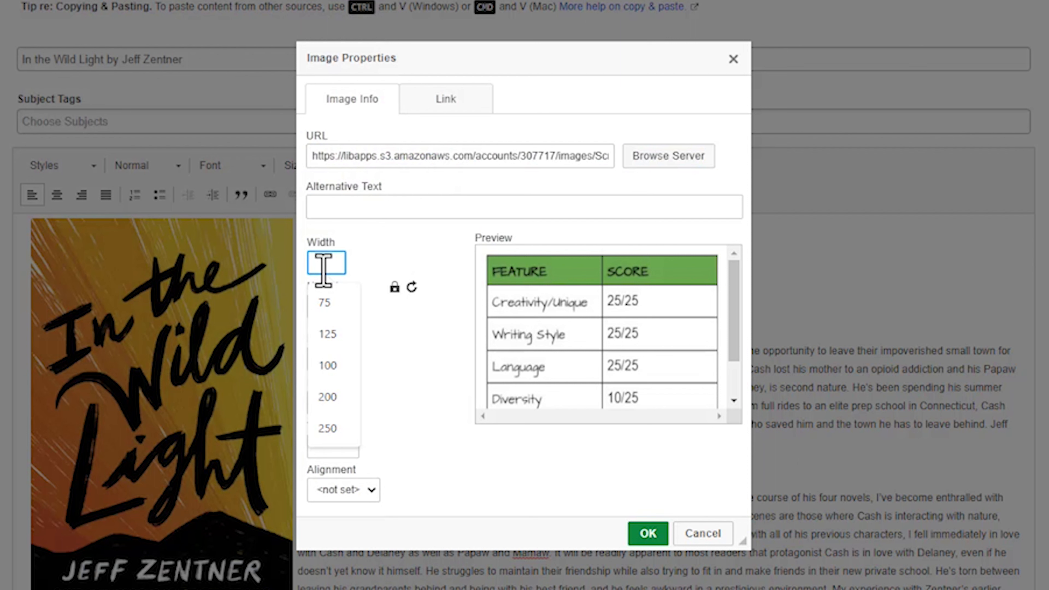
text(200)
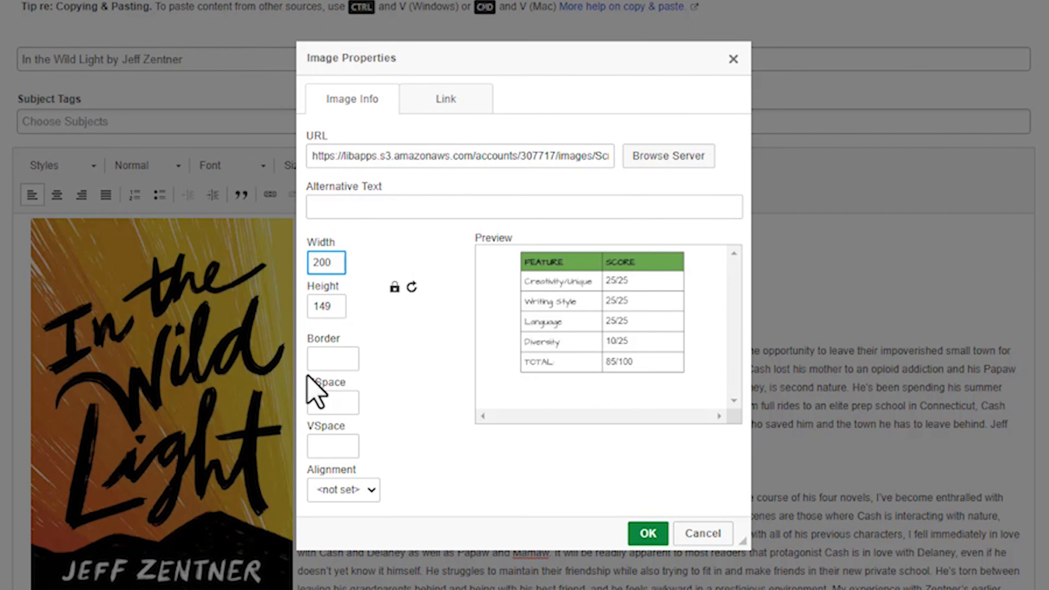
click(356, 407)
text(5)
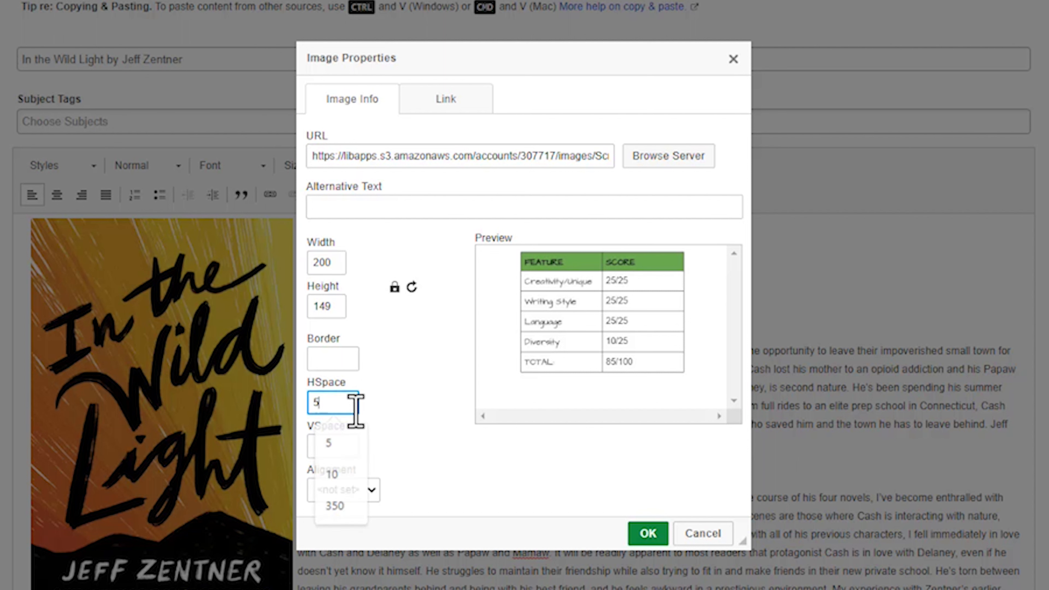
click(340, 450)
text(5)
click(414, 450)
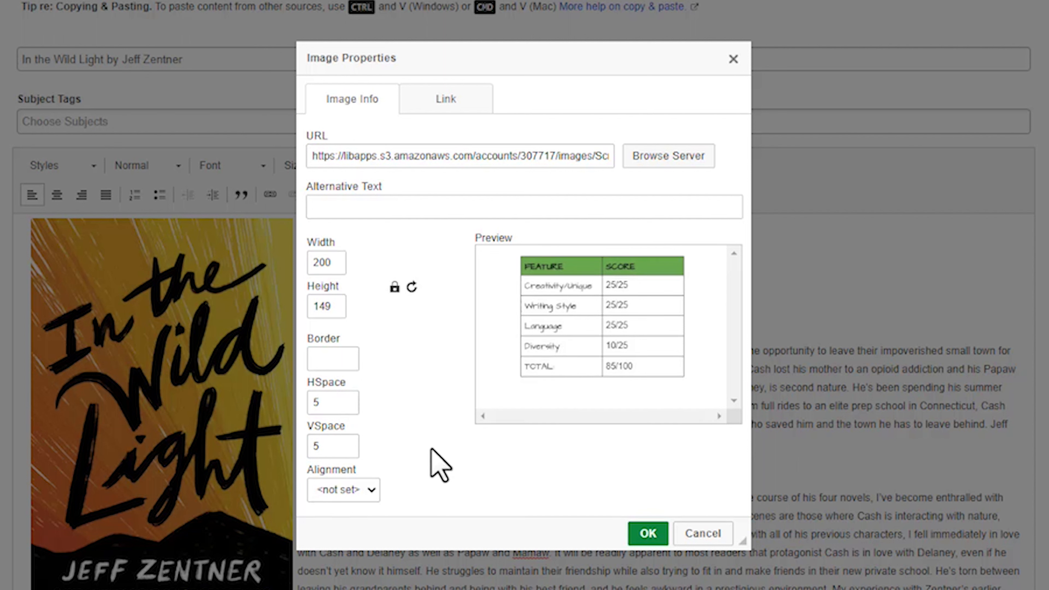
Insert the score table image with right alignment and move it up to the Title line.
click(351, 494)
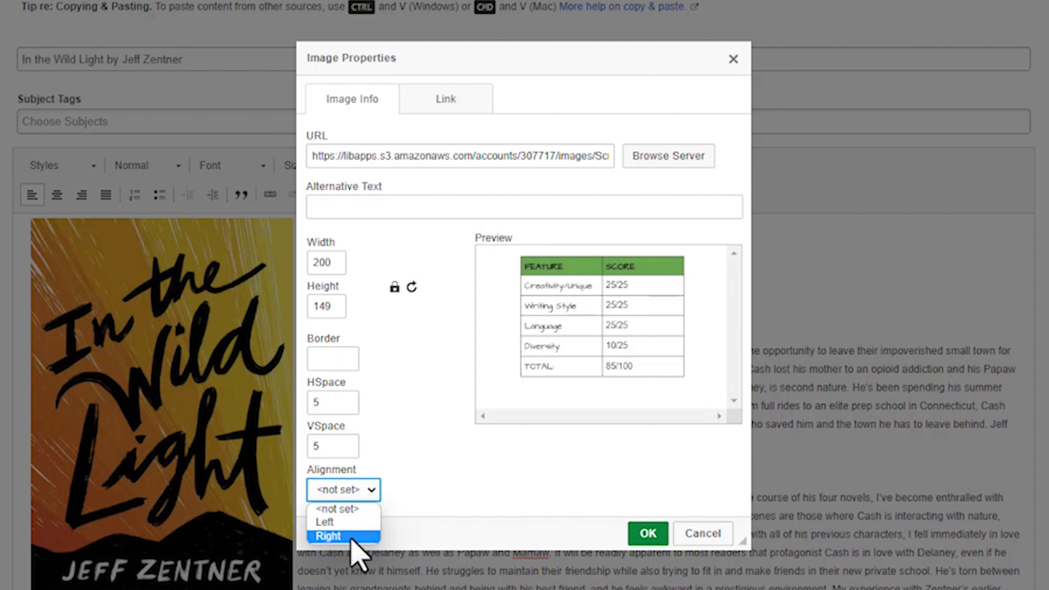
click(343, 536)
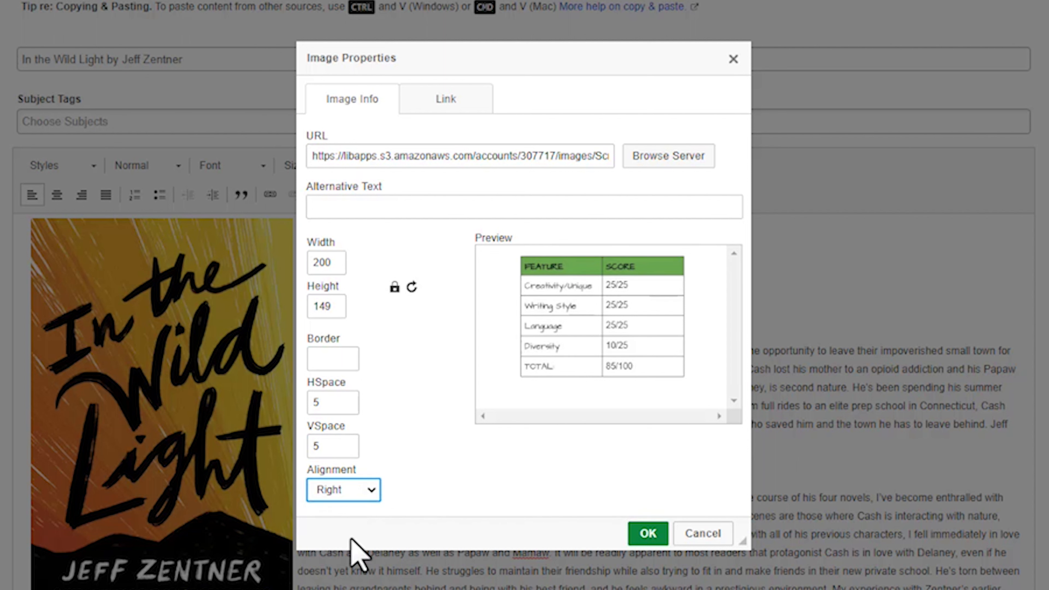
click(645, 542)
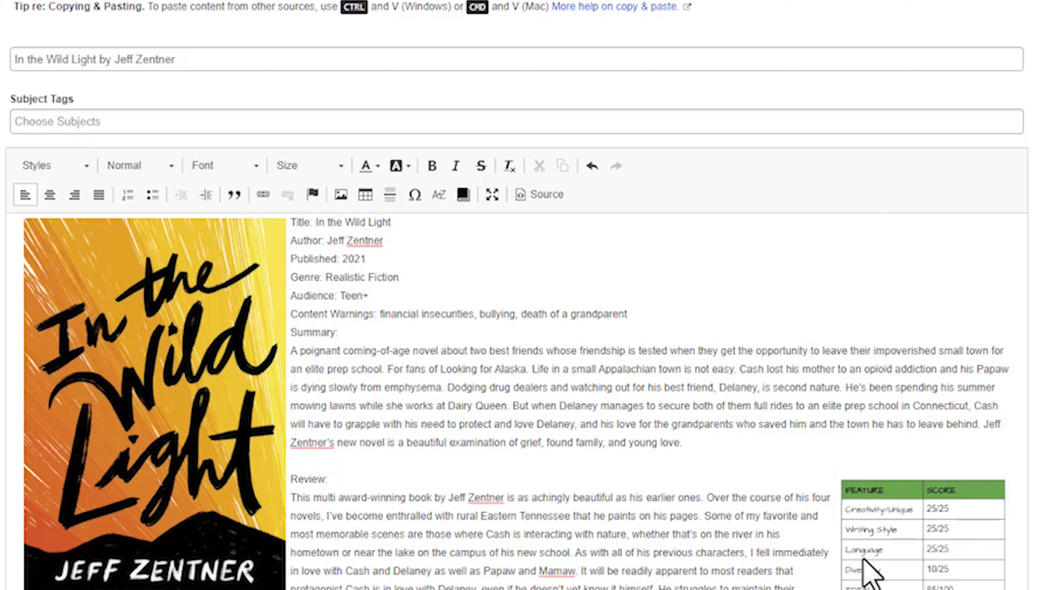
drag(872, 564, 854, 232)
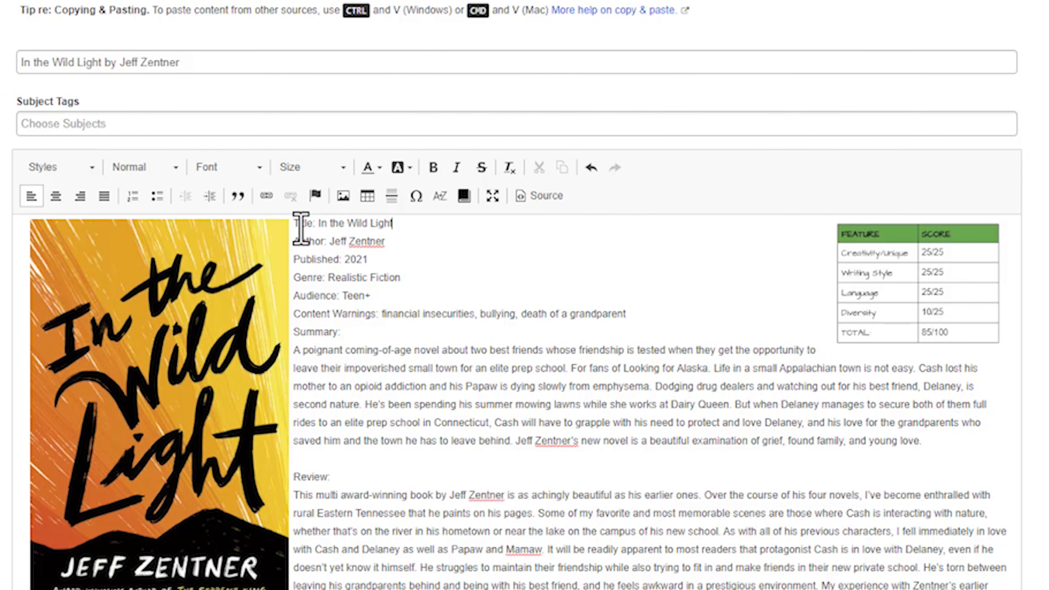
Bold the Title, Author, Published, Genre, Audience, Content Warnings and Summary labels in the post body.
double_click(301, 228)
double_click(306, 240)
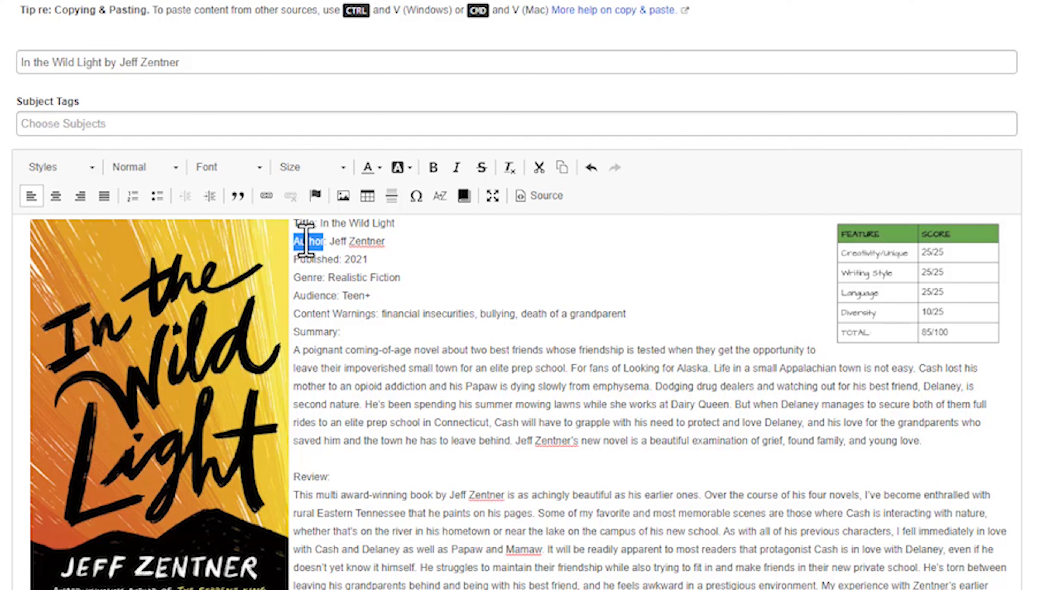
key(ctrl+b)
double_click(305, 260)
key(ctrl+b)
key(ctrl+b)
double_click(307, 295)
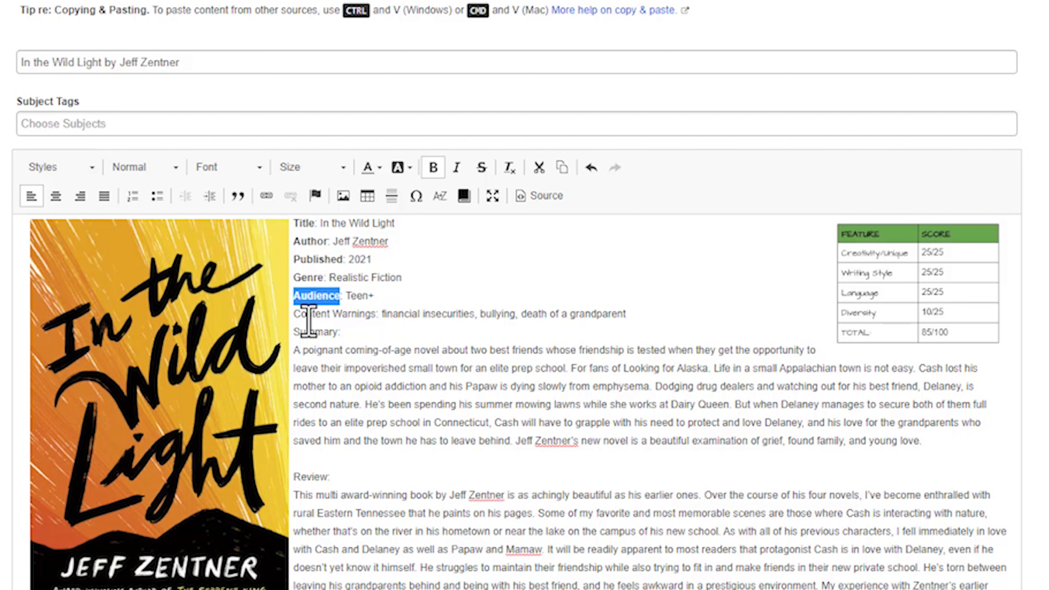
key(ctrl+b)
drag(296, 318, 377, 318)
key(ctrl+b)
double_click(312, 334)
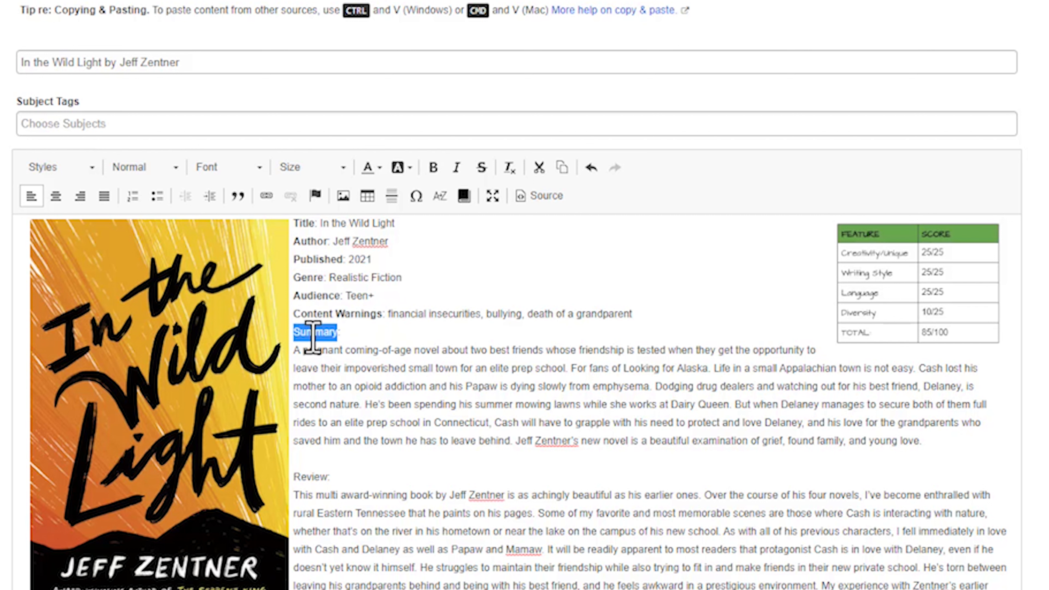
key(ctrl+b)
Insert a single blank line above the Summary heading and bold the Review heading.
click(296, 329)
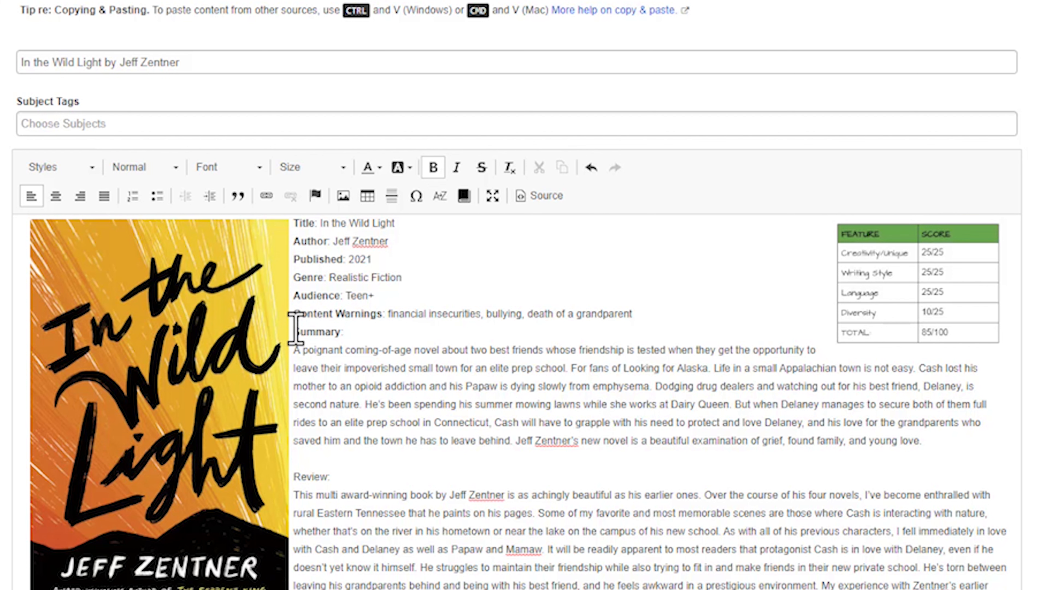
key(Return)
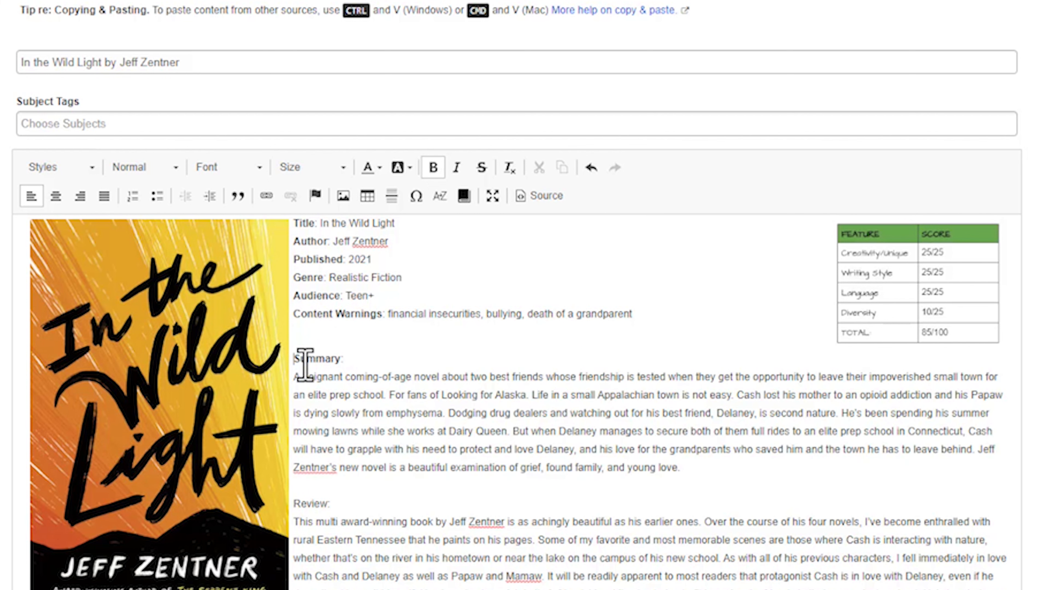
key(BackSpace)
key(Return)
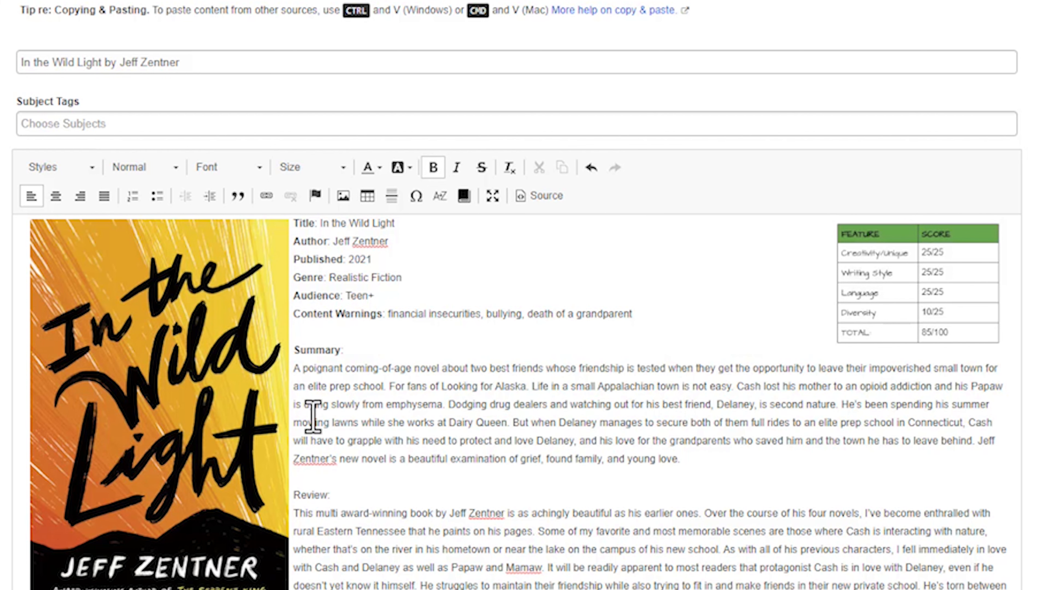
double_click(312, 495)
key(ctrl+b)
Set the font size of all the post's text, from the Title line to the end, to 14.
scroll(404, 546, down, 4)
click(105, 500)
scroll(105, 500, up, 8)
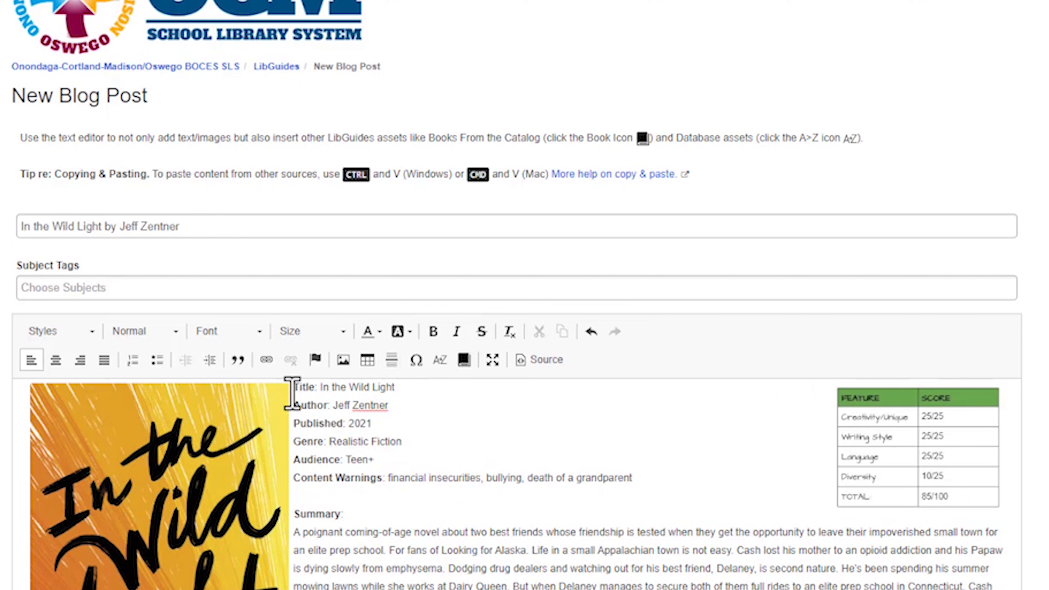
shift+click(295, 388)
click(299, 331)
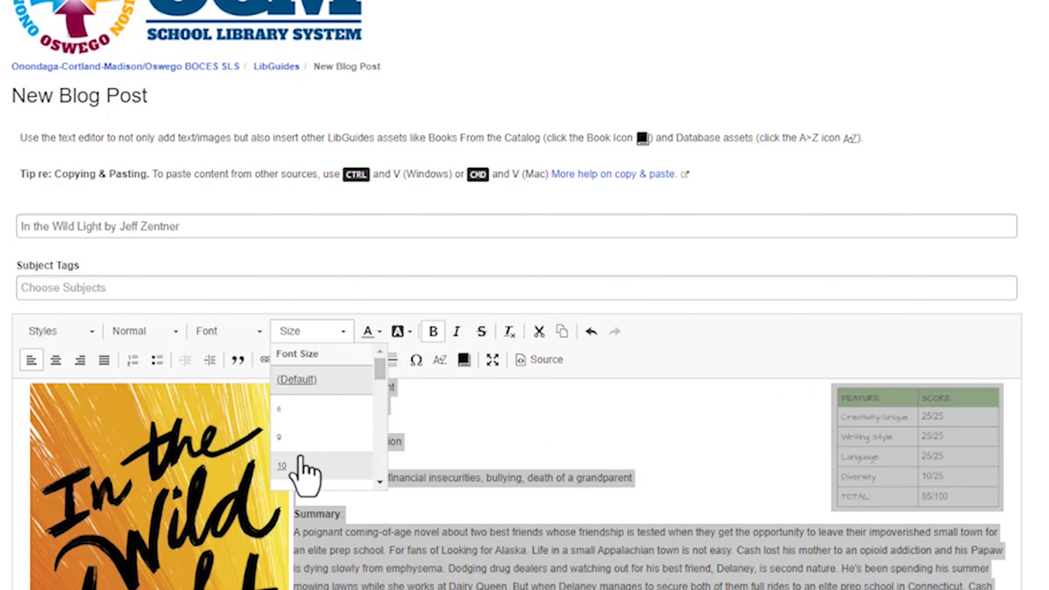
scroll(303, 467, down, 2)
click(294, 384)
click(422, 454)
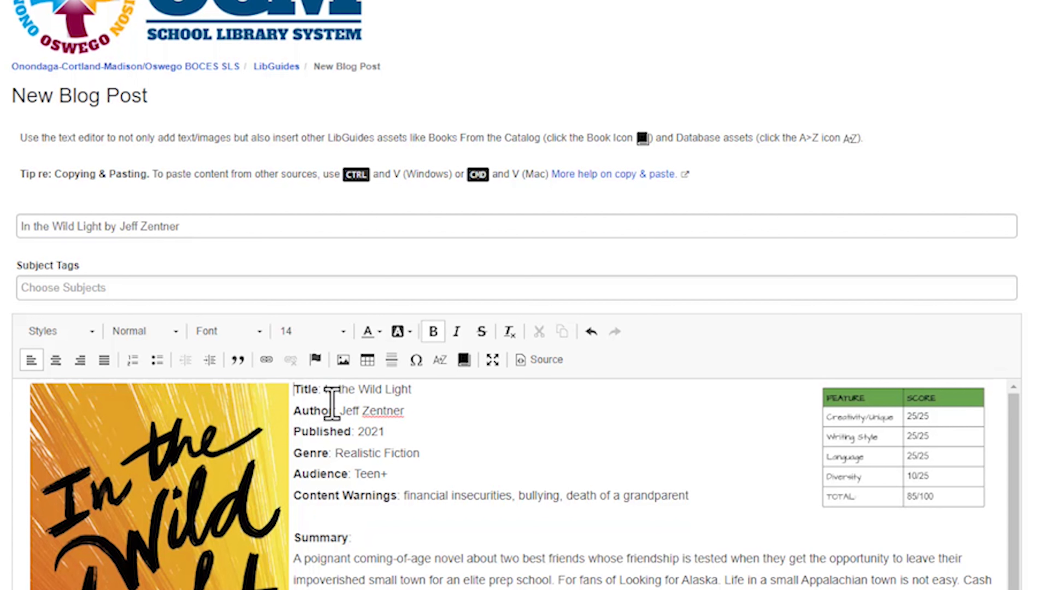
Merge the Title and Author lines into one heading line reading "In the Wild Light by: Jeff Zentner".
key(BackSpace)
key(BackSpace)
key(BackSpace)
key(BackSpace)
key(BackSpace)
key(BackSpace)
key(BackSpace)
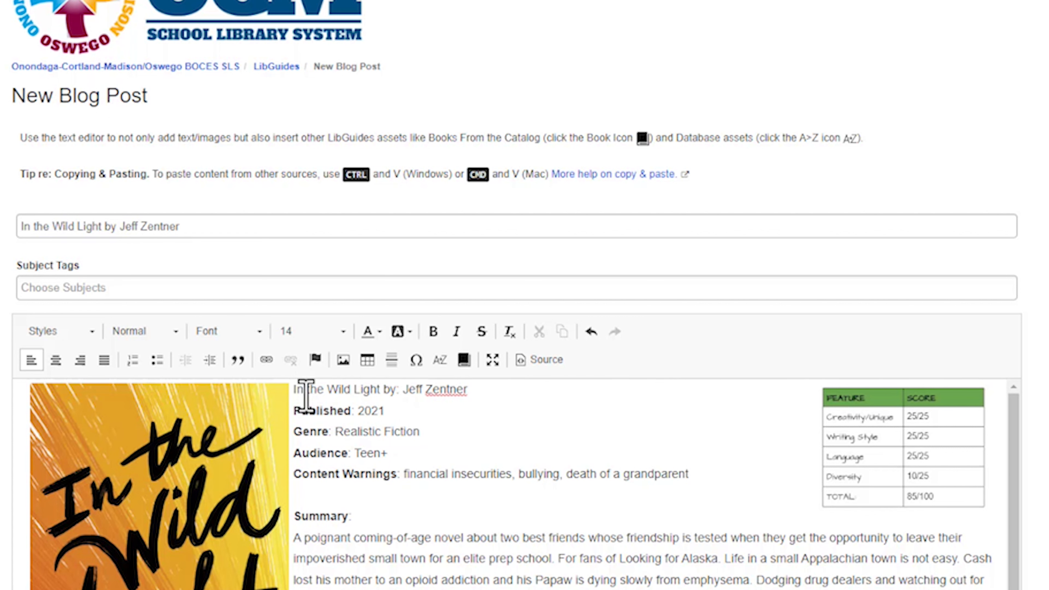
Set the font size of the combined title and author line to 22.
triple_click(297, 390)
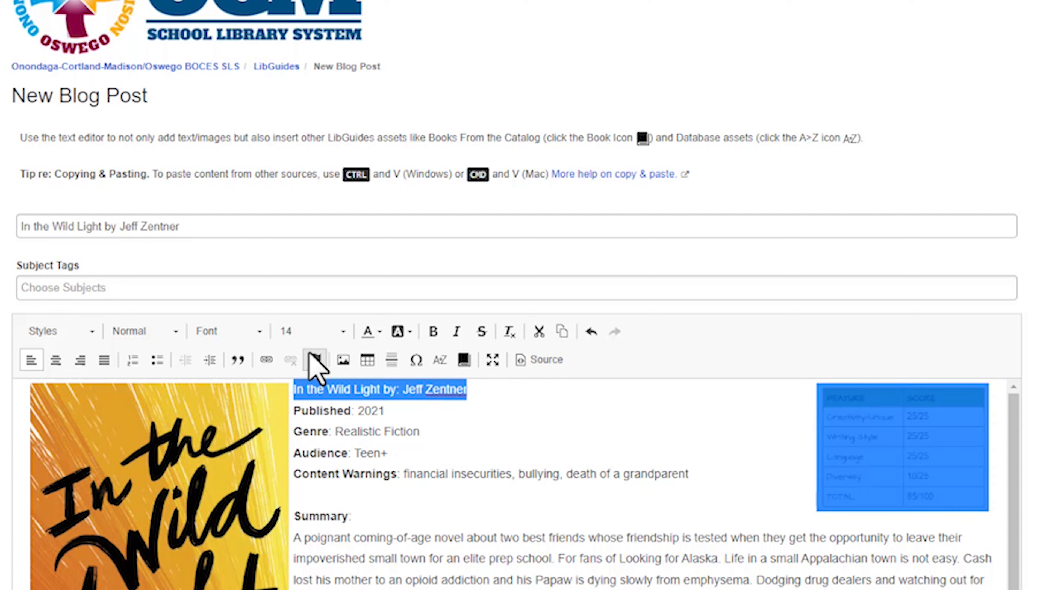
click(318, 333)
scroll(308, 467, down, 2)
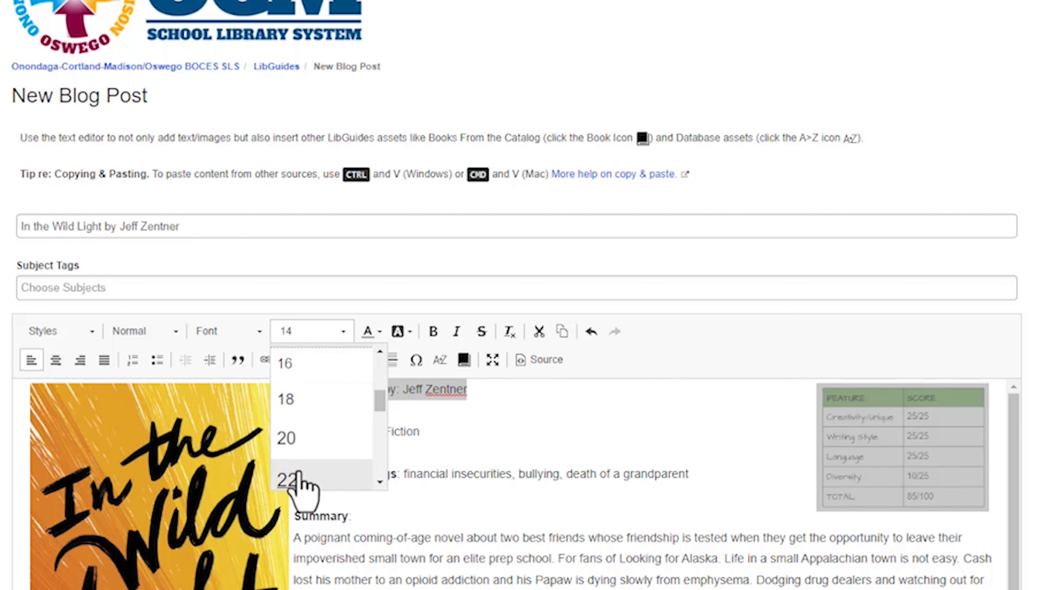
click(300, 485)
click(427, 473)
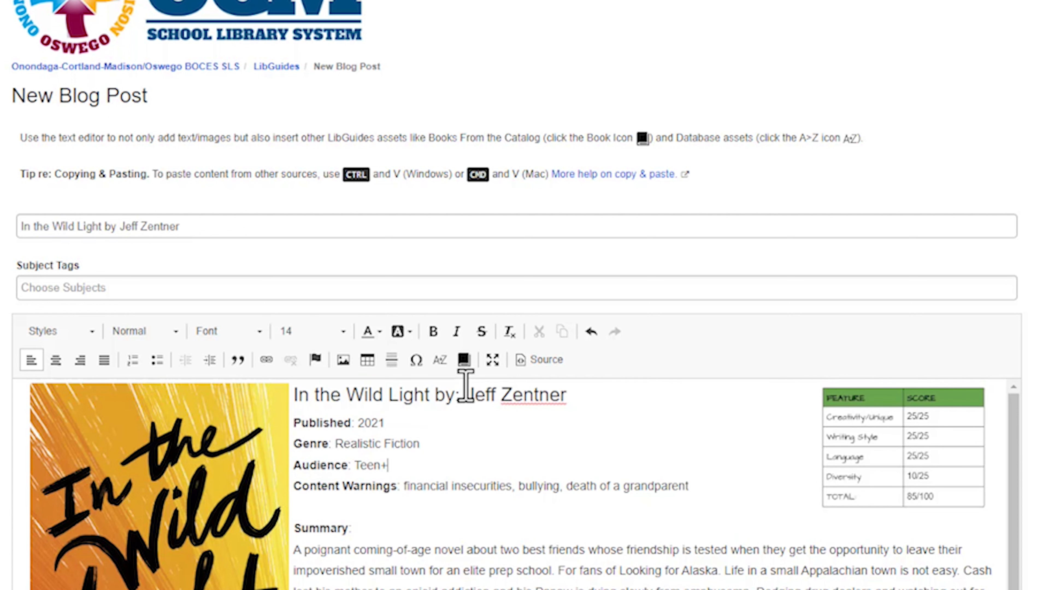
Underline the book title In the Wild Light in the post's heading line.
drag(431, 397, 297, 394)
click(446, 500)
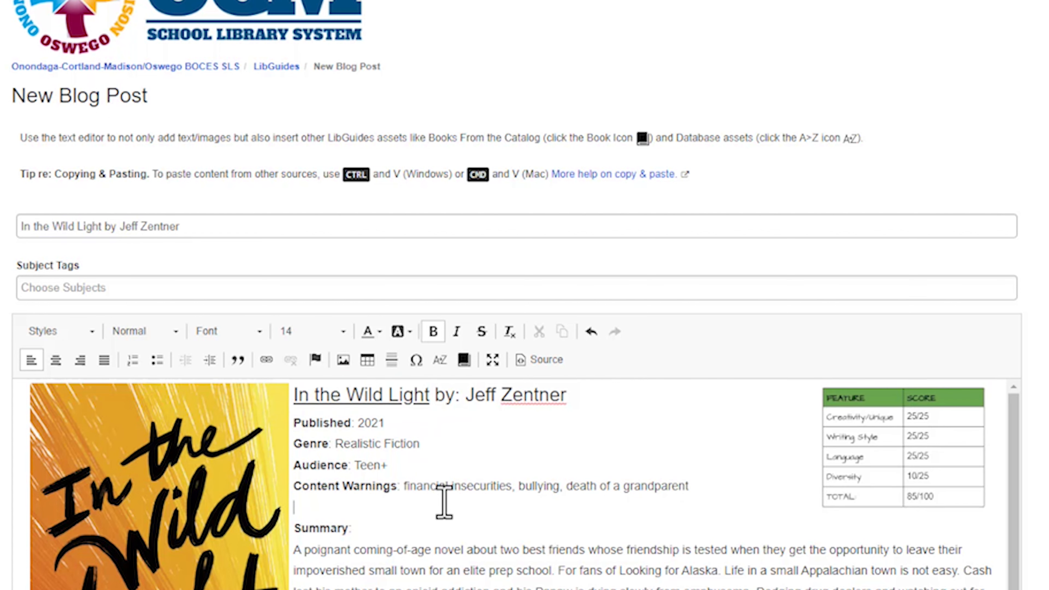
Paste the copied author photo into the Review paragraph, right after "Over the course of his four novels, I've".
scroll(439, 555, down, 1)
scroll(971, 543, down, 5)
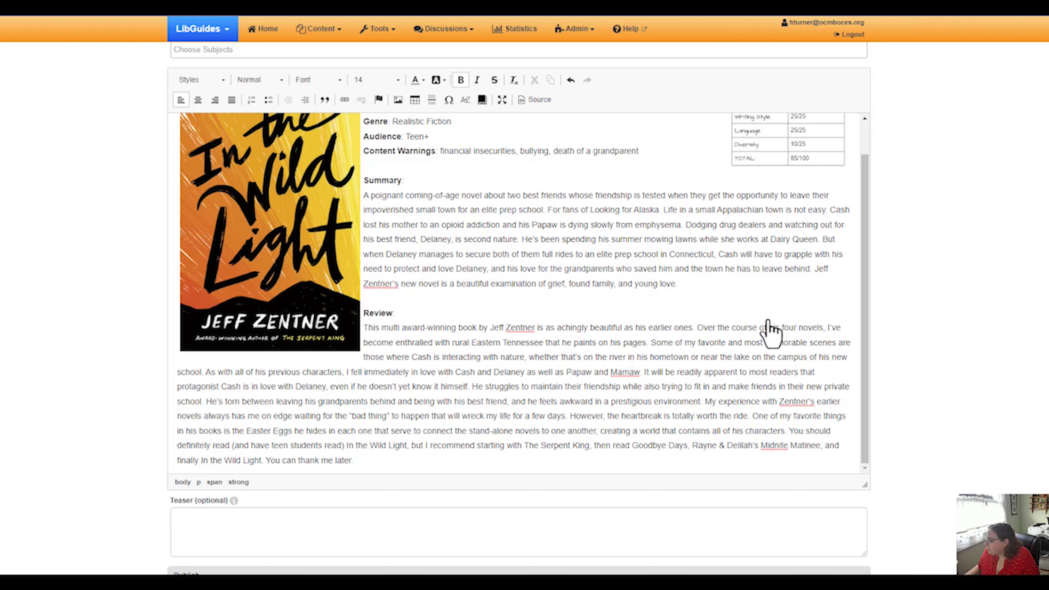
click(845, 331)
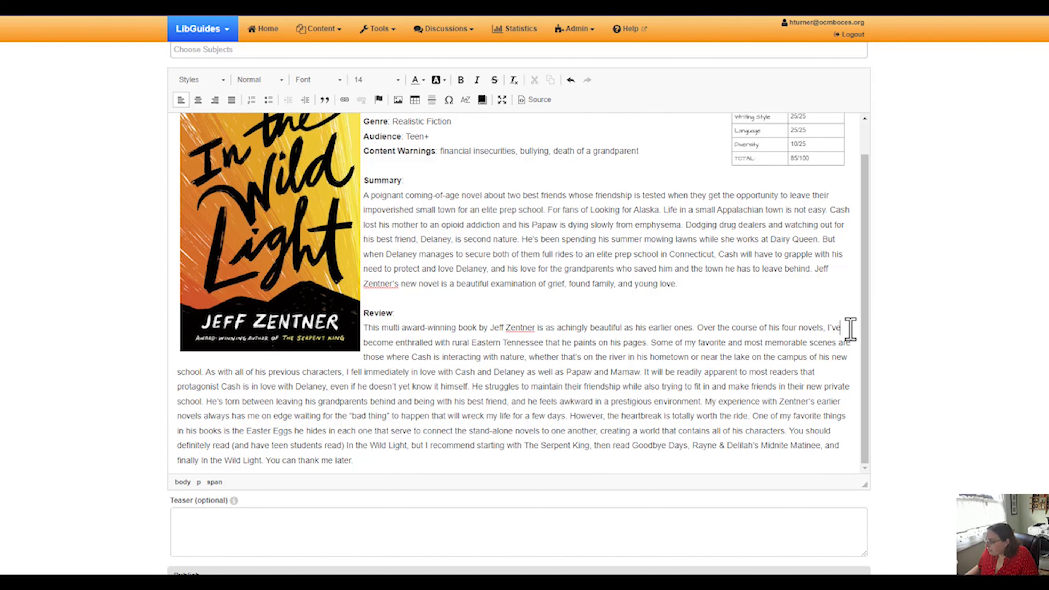
key(ctrl+v)
scroll(672, 348, down, 4)
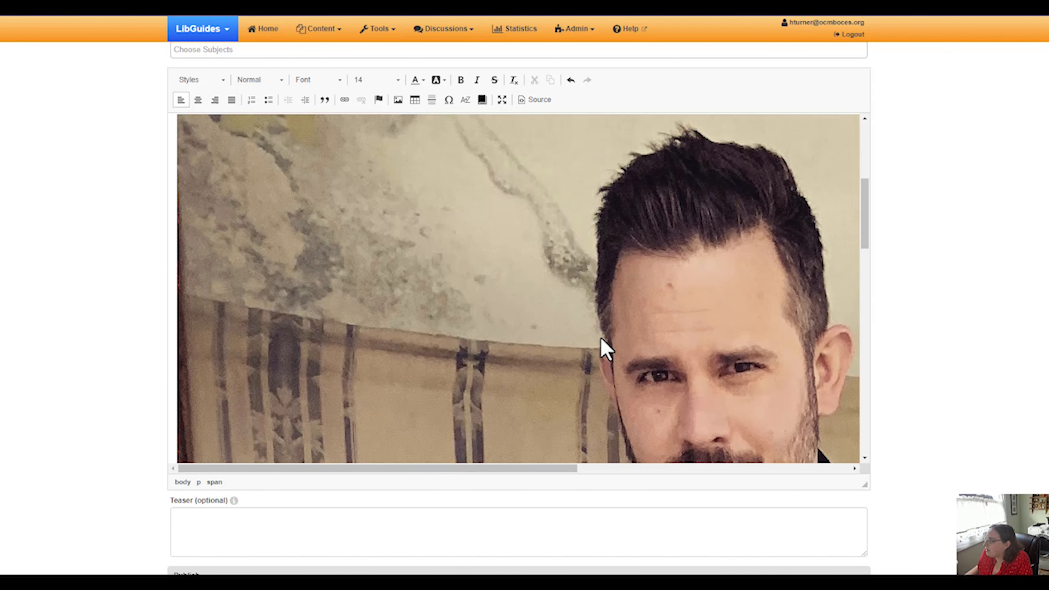
Set the author photo's width to 200 with horizontal and vertical spacing of 5, and align it to the right of the review text.
scroll(595, 351, up, 6)
scroll(586, 418, down, 3)
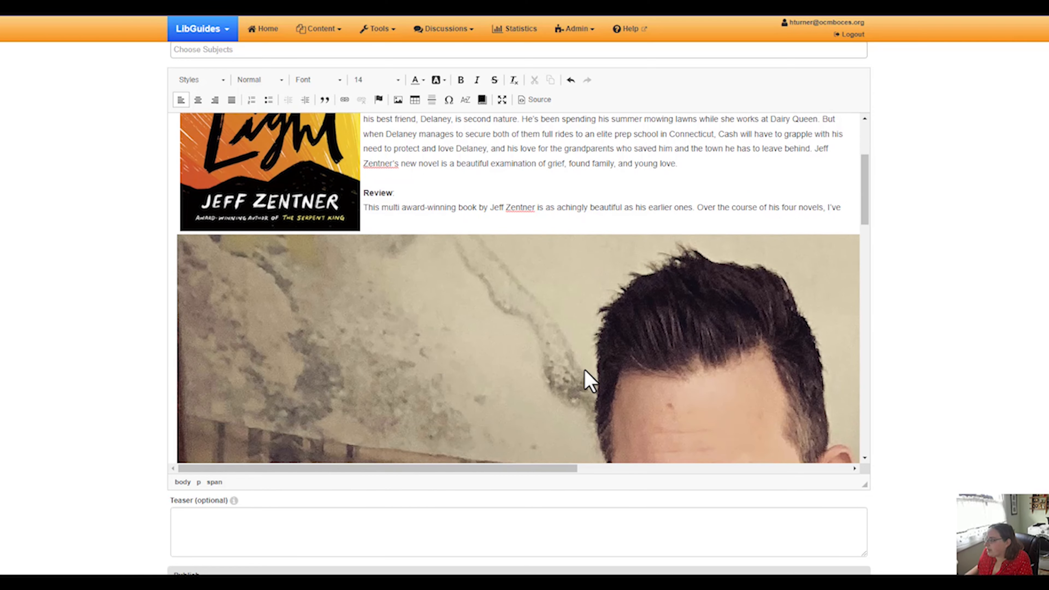
double_click(591, 347)
click(380, 273)
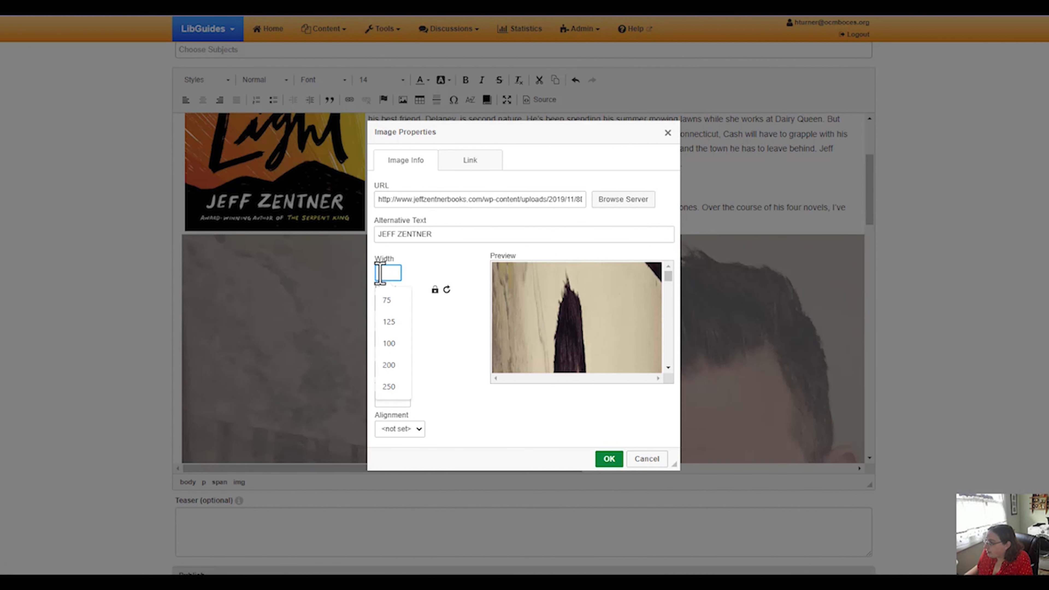
text(200)
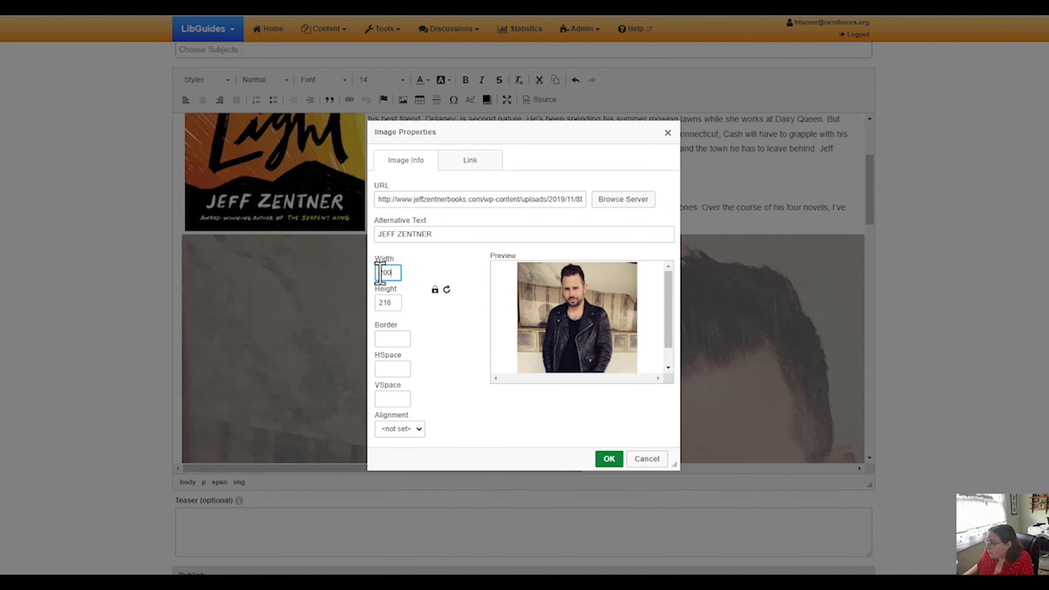
click(389, 369)
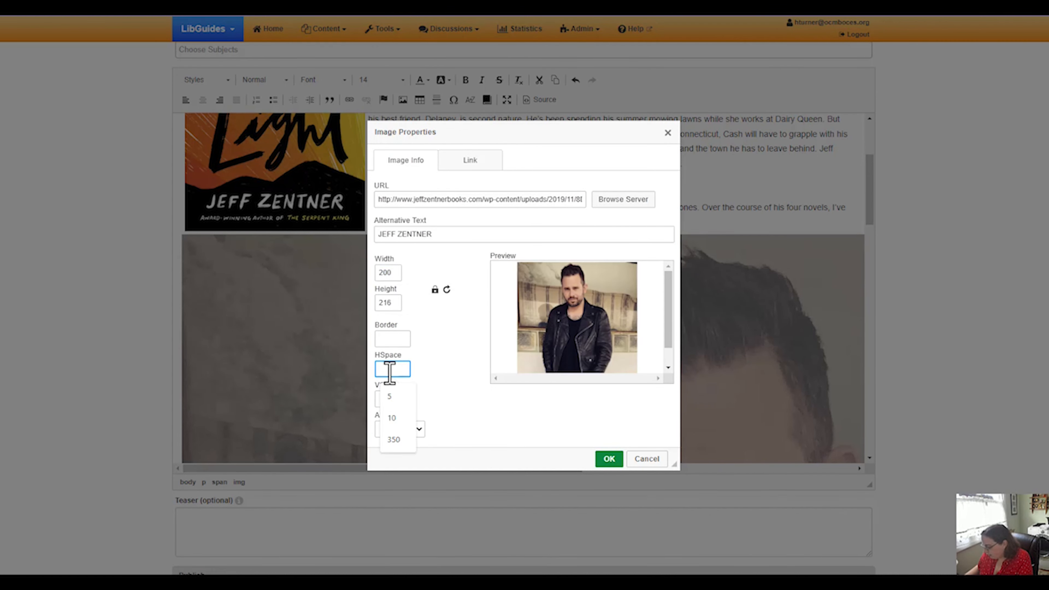
click(388, 398)
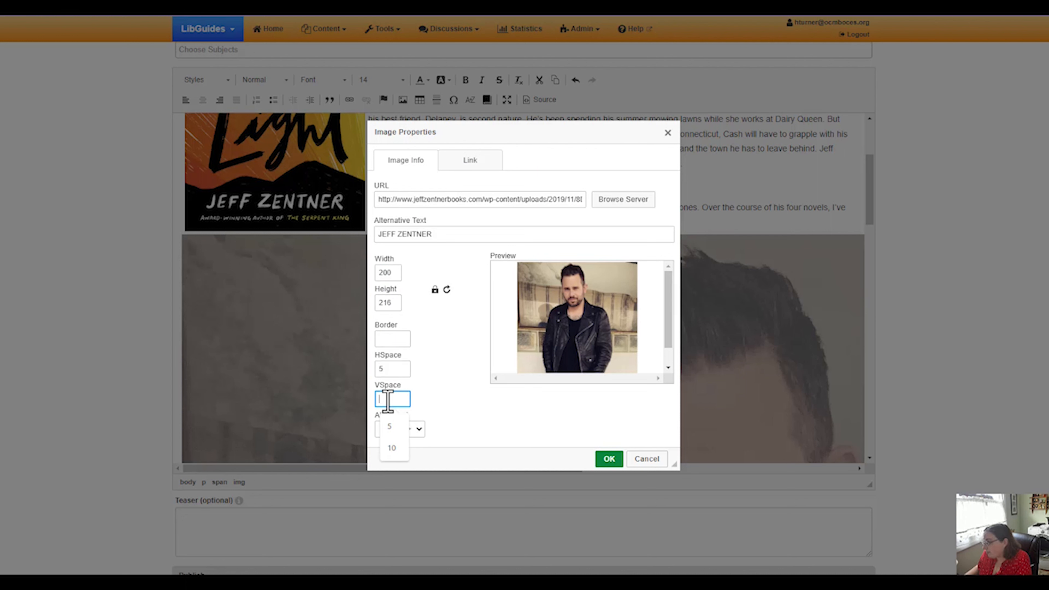
text(5)
click(400, 429)
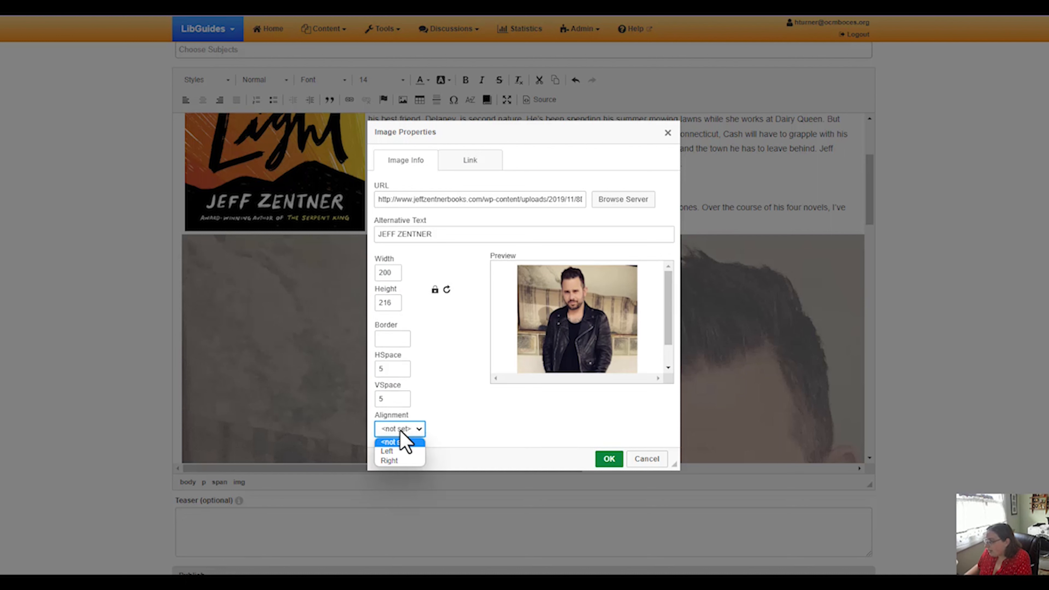
click(397, 461)
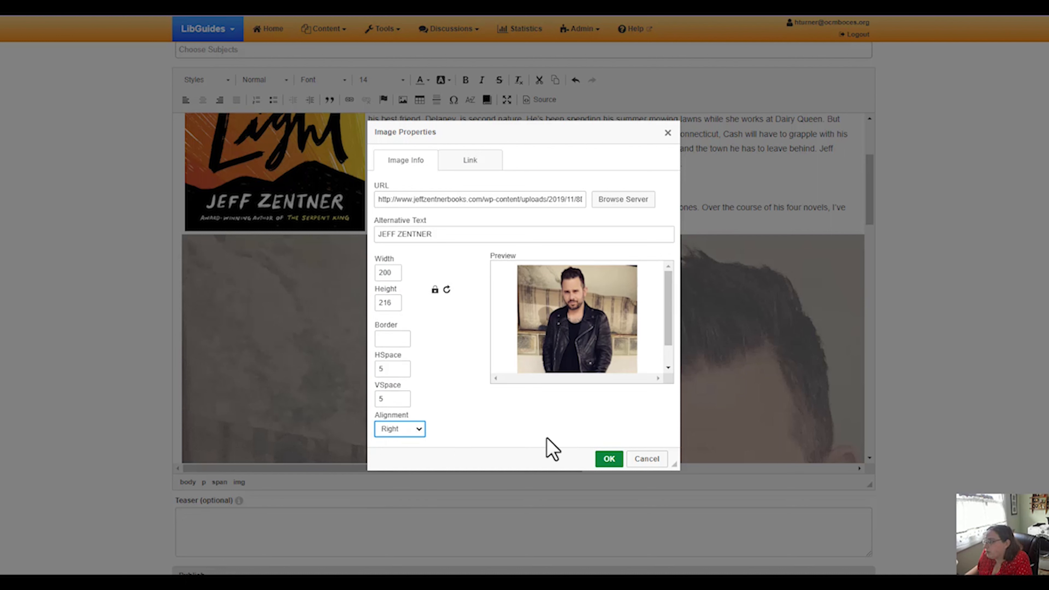
click(611, 459)
scroll(764, 347, down, 3)
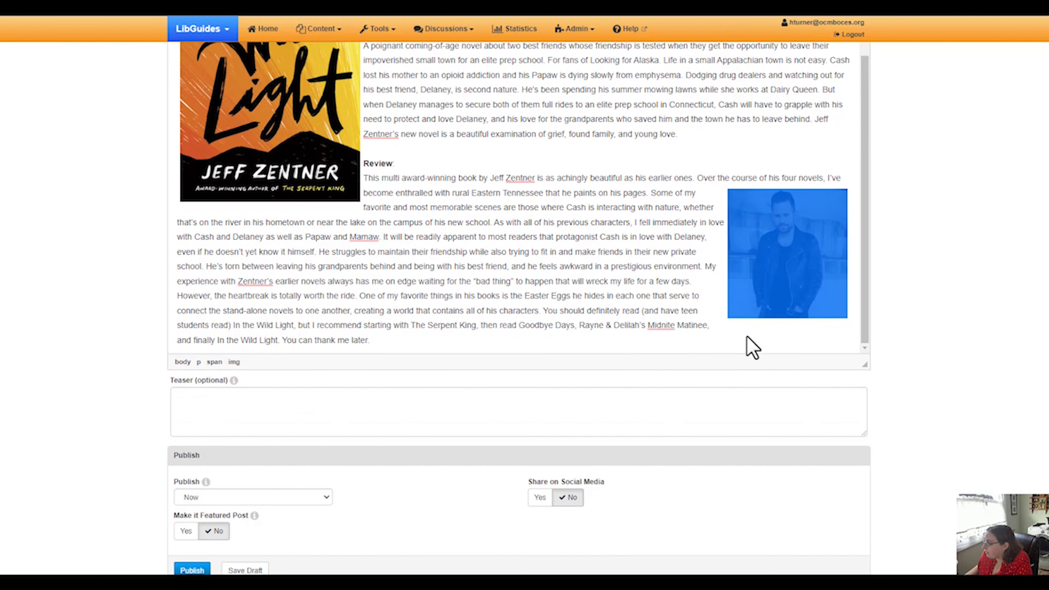
click(608, 266)
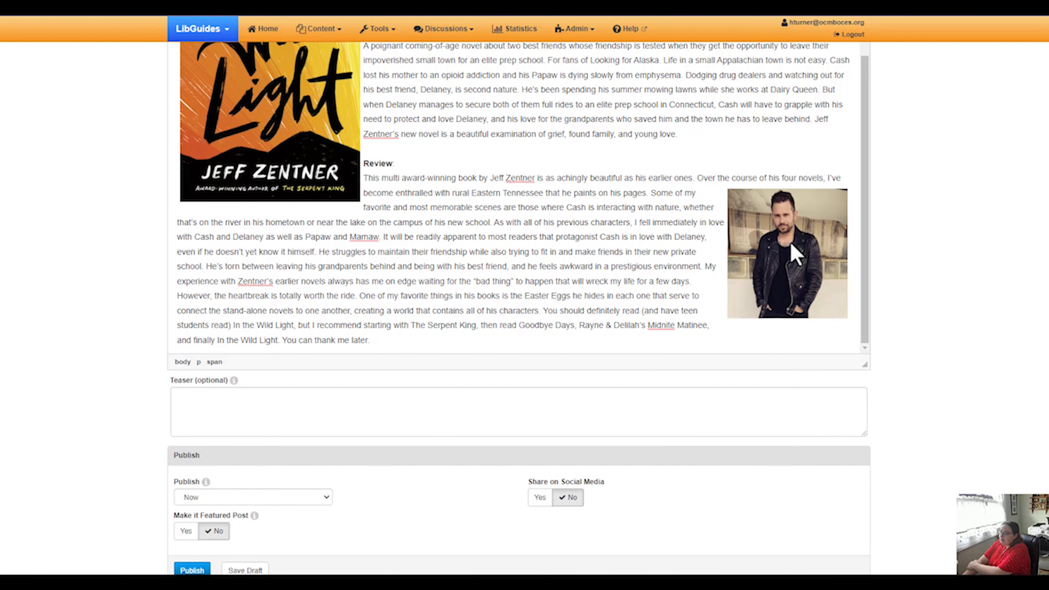
Check the finished post from heading to review and save it as a draft, without publishing it.
scroll(601, 234, up, 1)
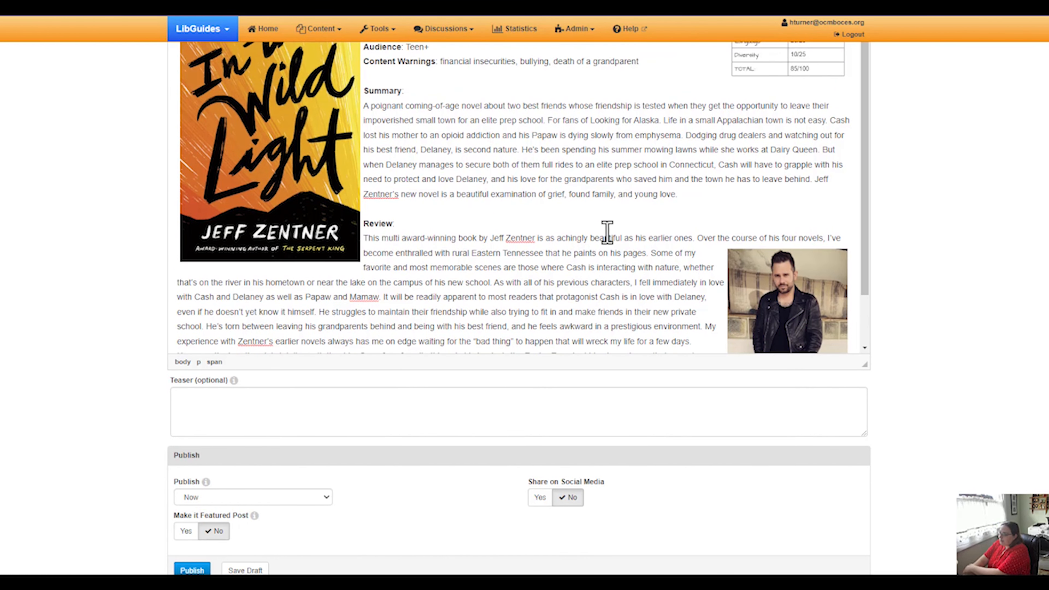
scroll(607, 231, up, 3)
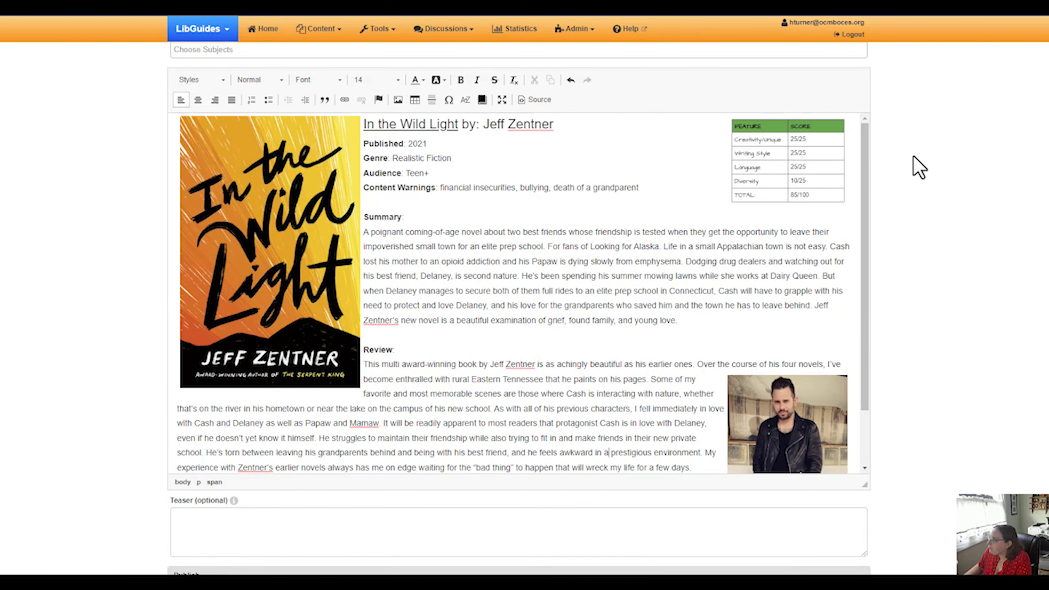
scroll(919, 168, up, 3)
scroll(916, 208, down, 7)
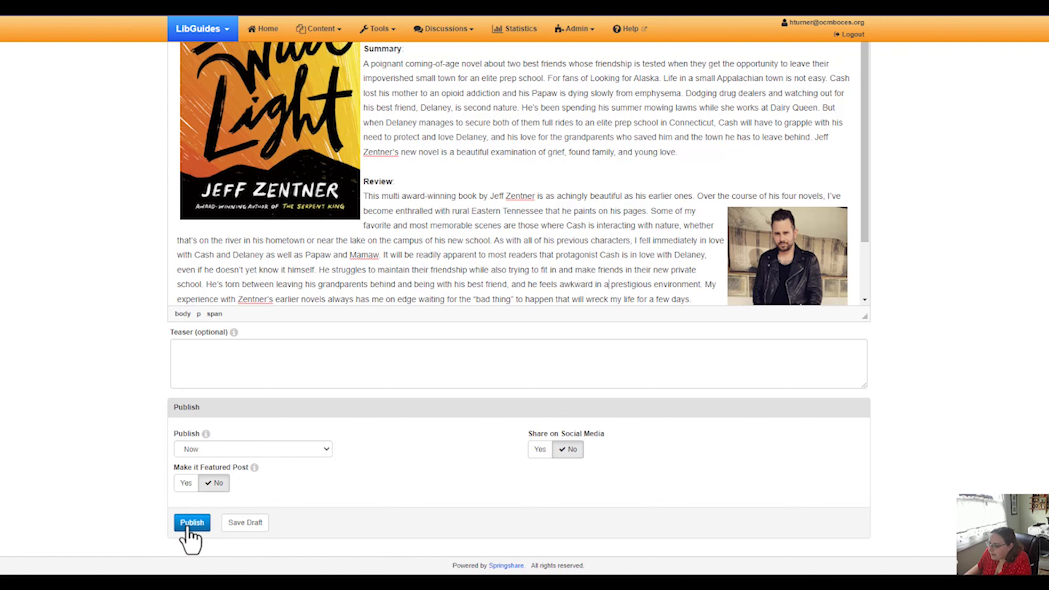
click(243, 523)
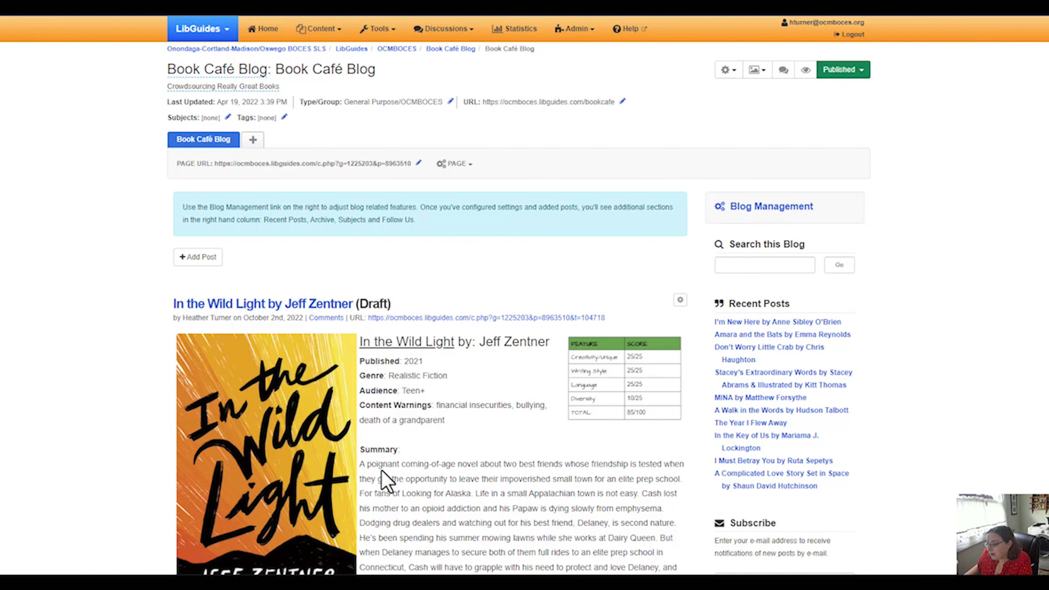
Look over the saved draft, open the public preview of the Book Café Blog, and examine its posts and blog search.
scroll(101, 420, down, 3)
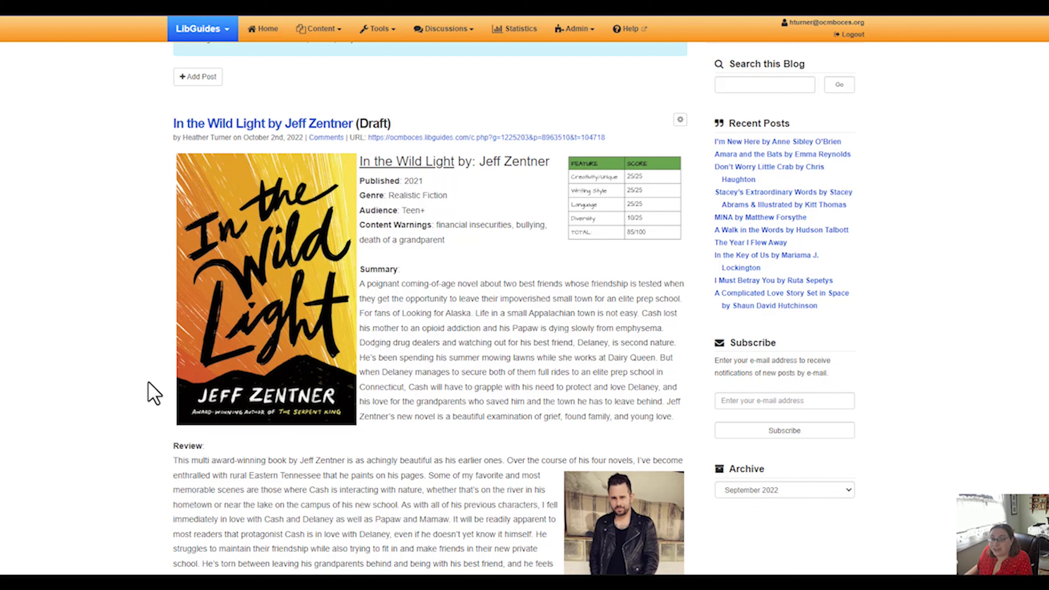
scroll(172, 358, up, 3)
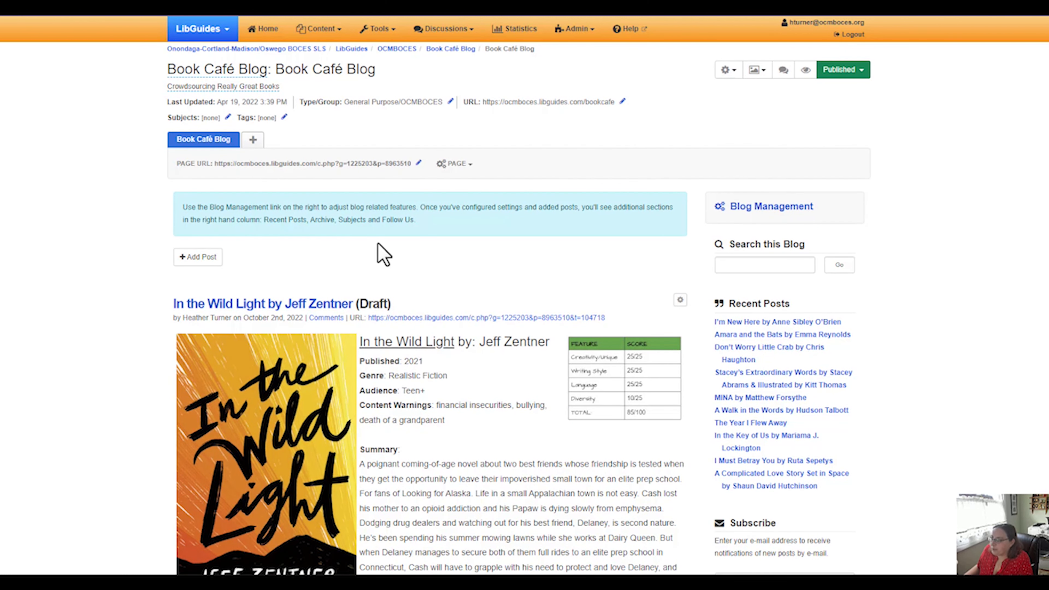
click(806, 71)
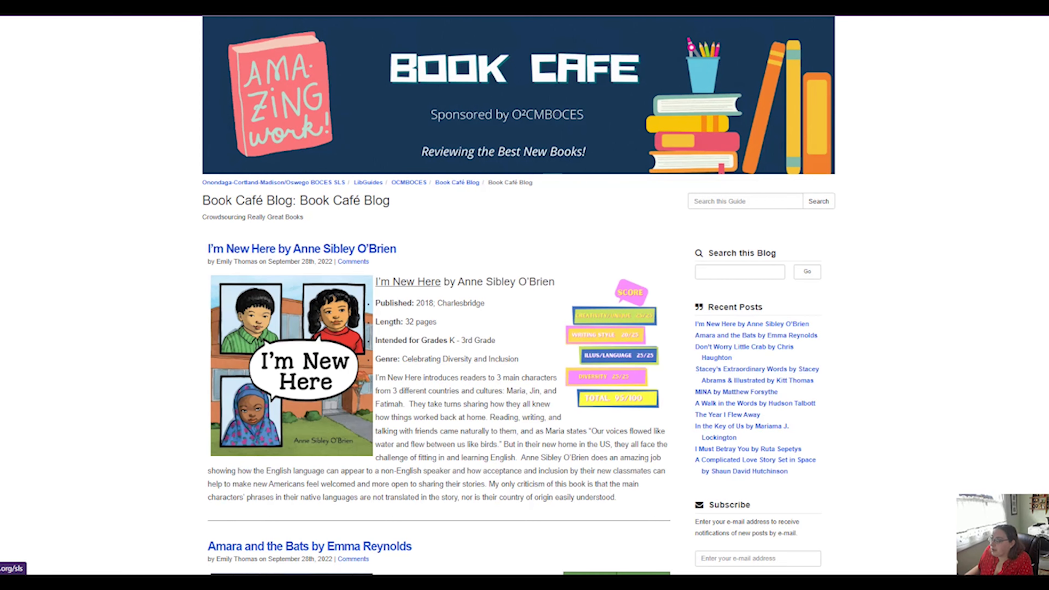
scroll(188, 343, down, 15)
scroll(188, 343, down, 20)
scroll(184, 333, down, 20)
scroll(184, 333, up, 20)
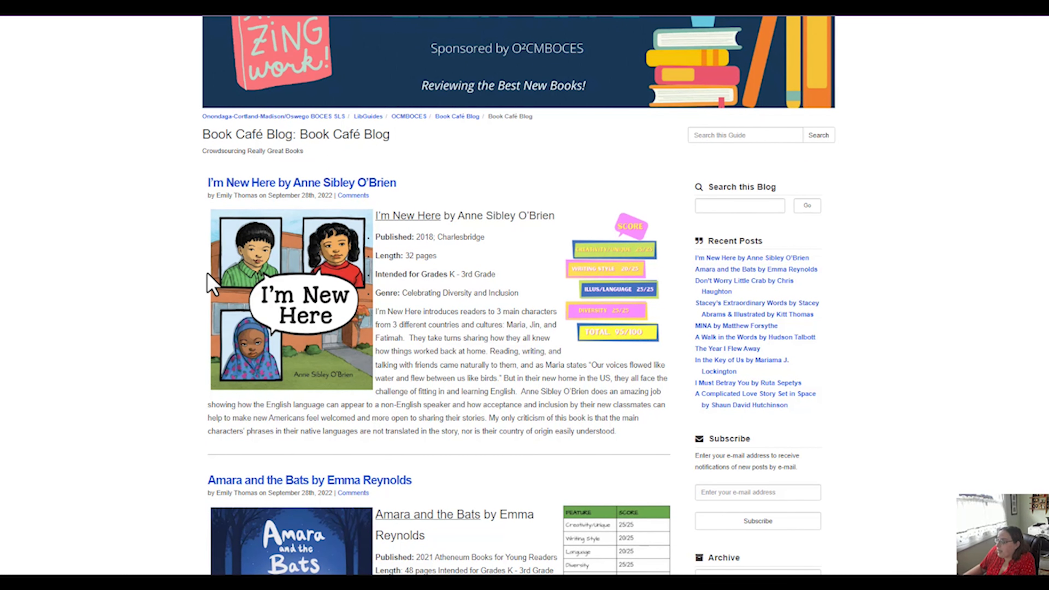
click(725, 205)
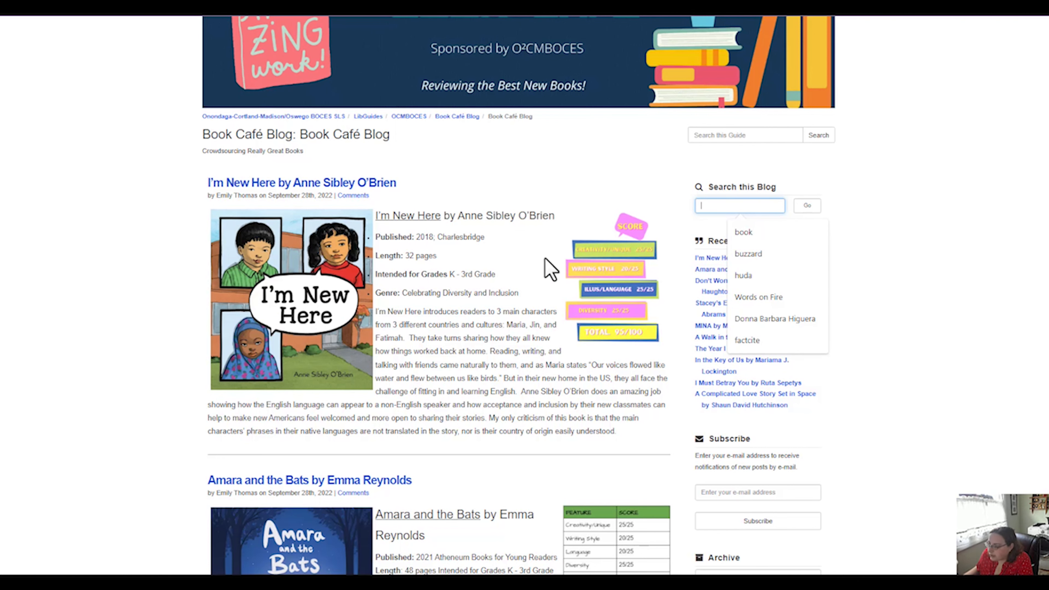
scroll(196, 245, up, 2)
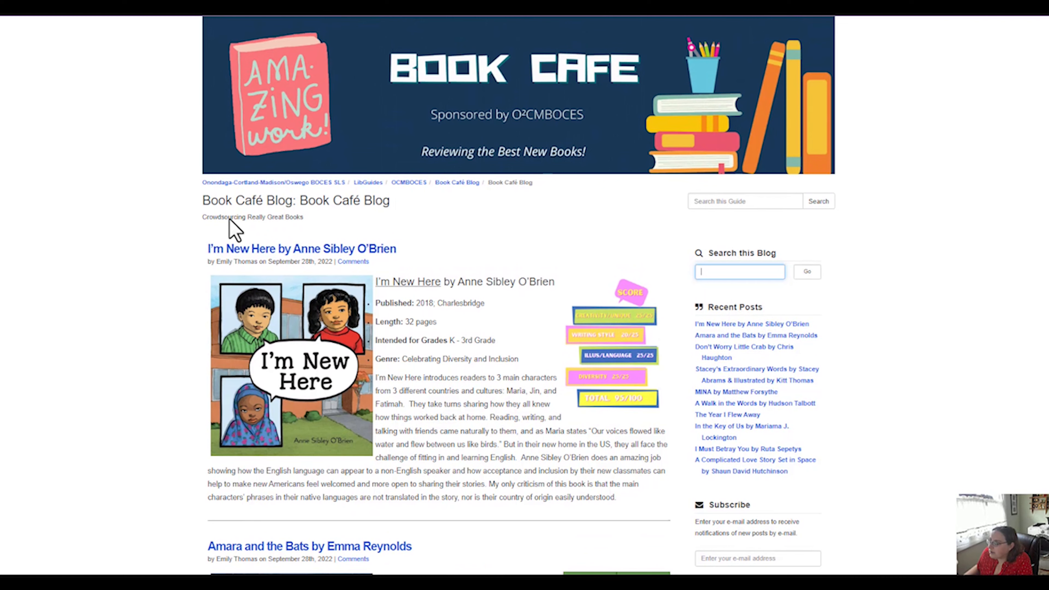